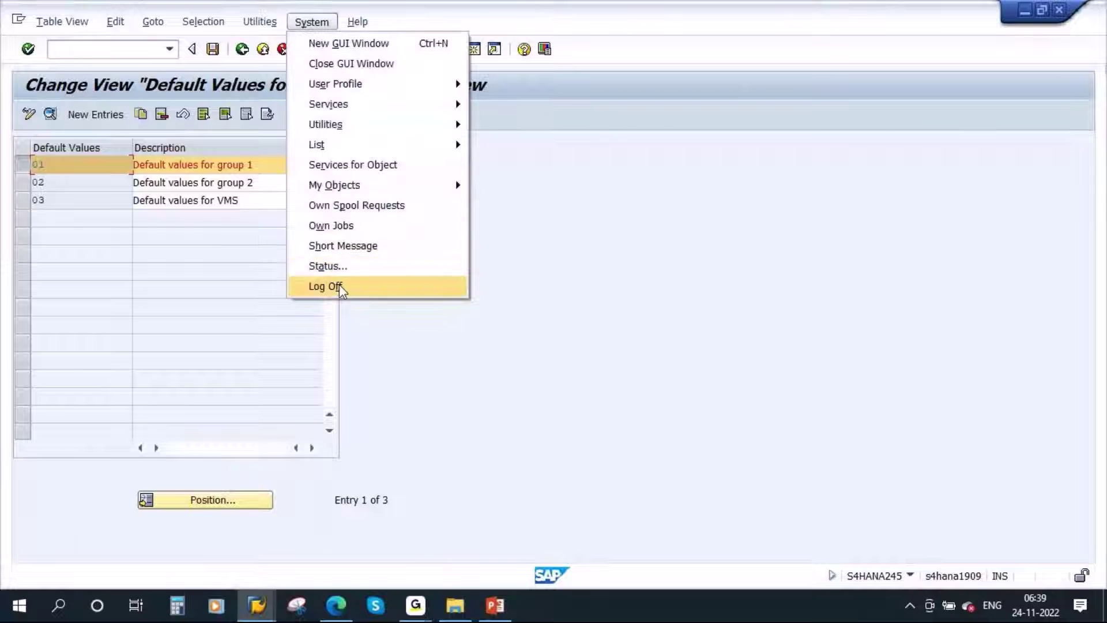
Step: Log off from the current SAP session and bring up the SAP Logon window
click(339, 285)
click(188, 323)
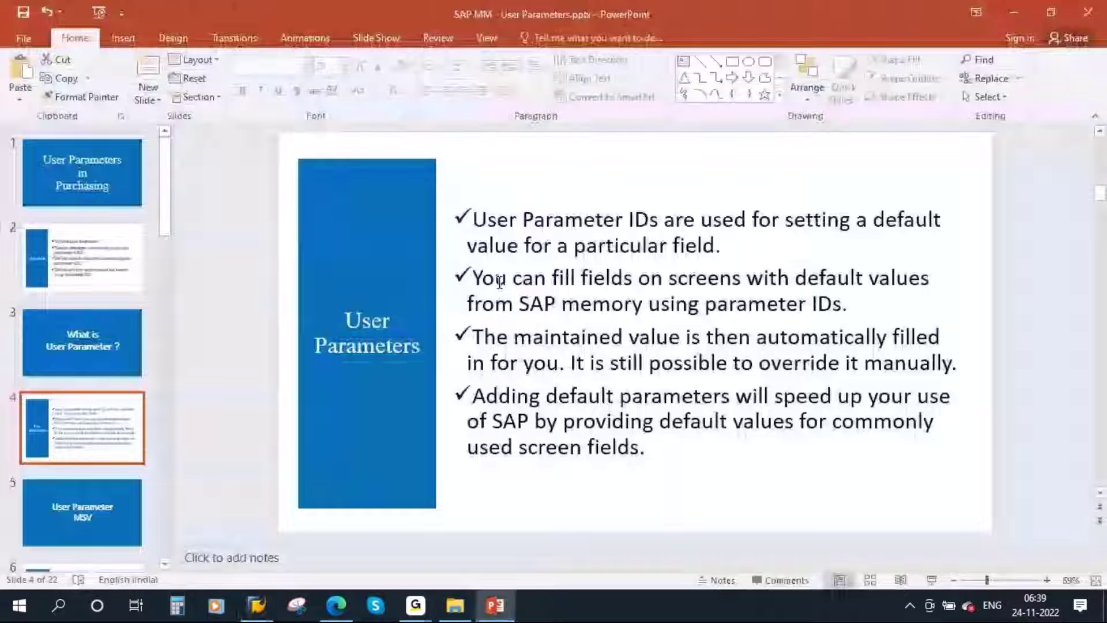
click(266, 614)
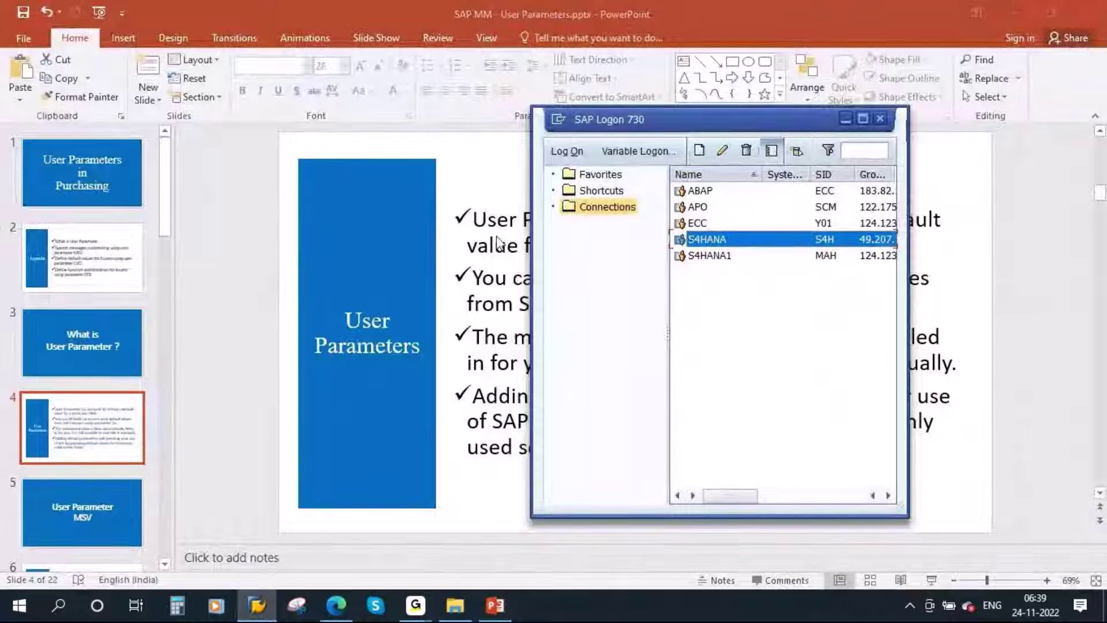
Step: Log on to the S4HANA system with the saved user ID and enter the account password
double_click(716, 241)
click(196, 185)
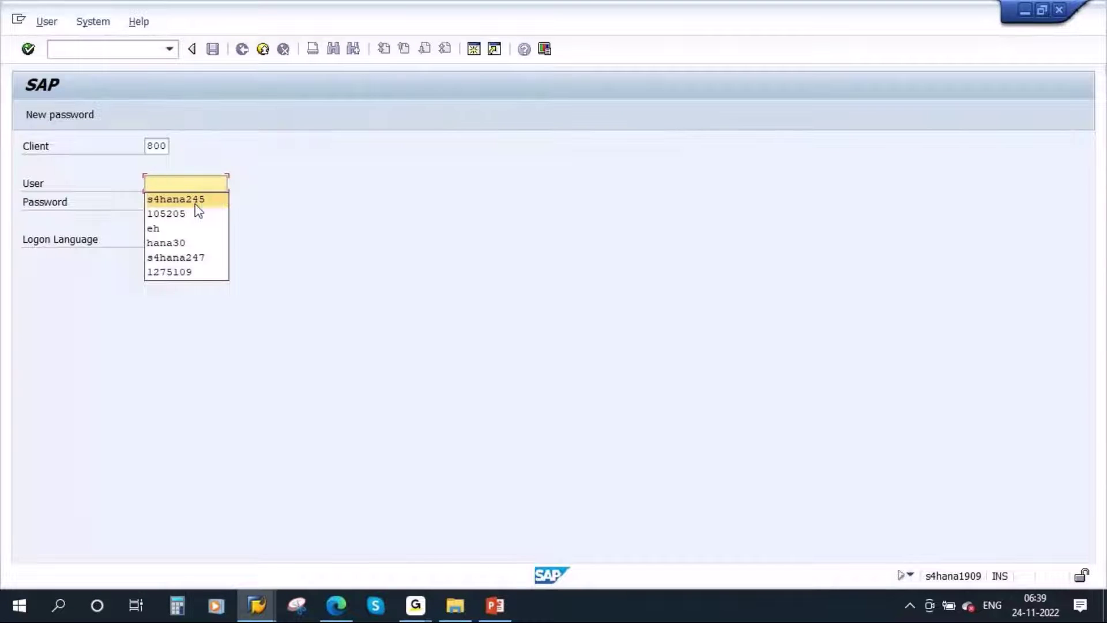
click(202, 199)
drag(216, 184, 132, 185)
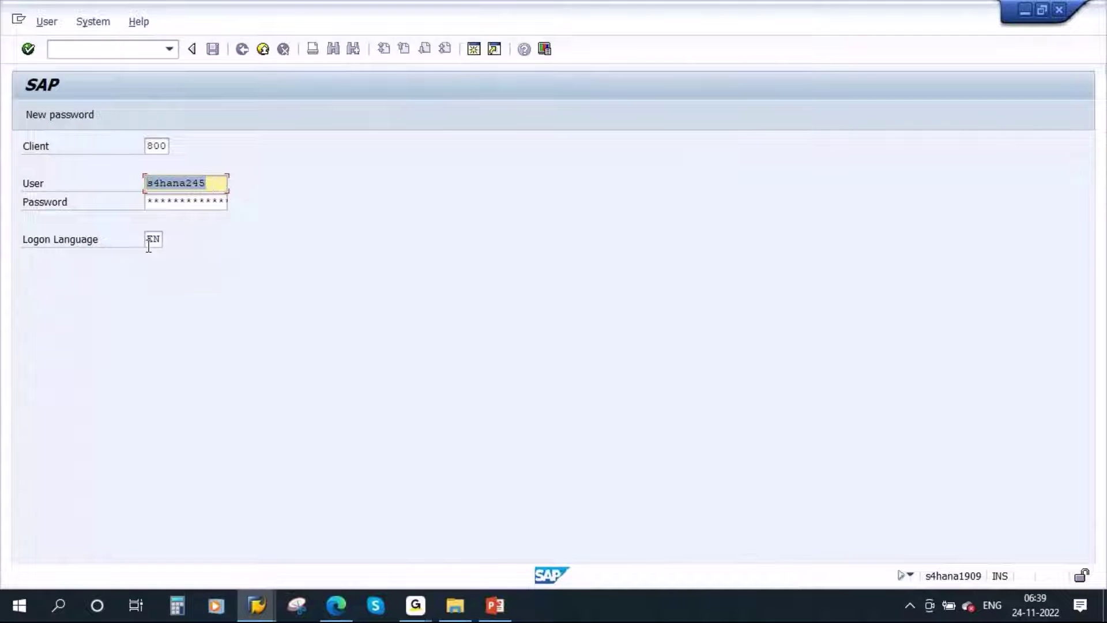
click(179, 200)
text(*******)
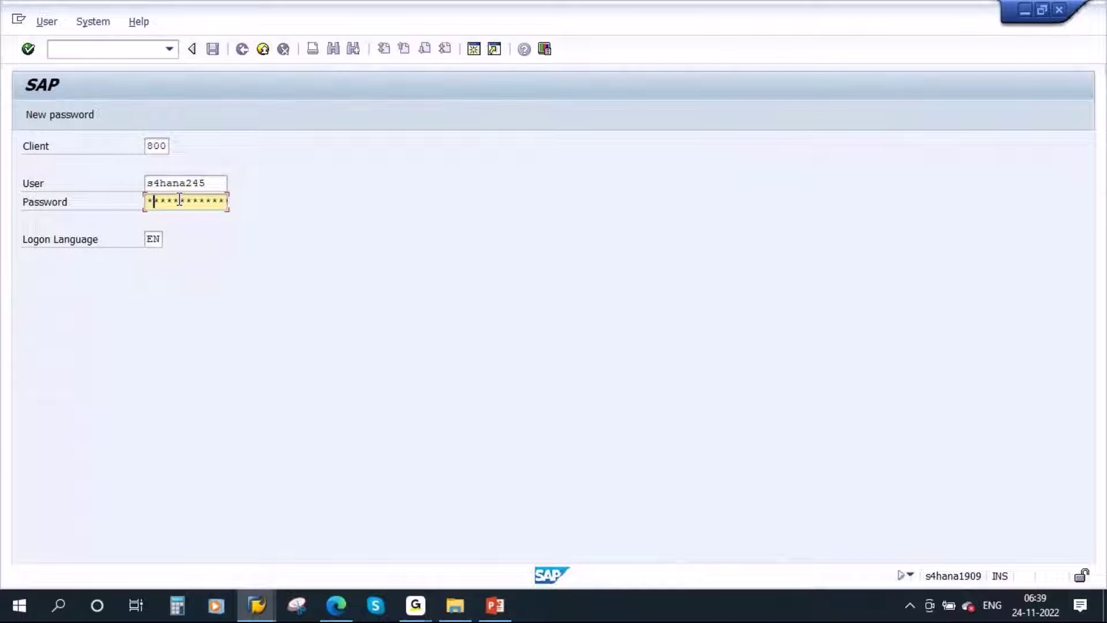
text(*******)
key(Return)
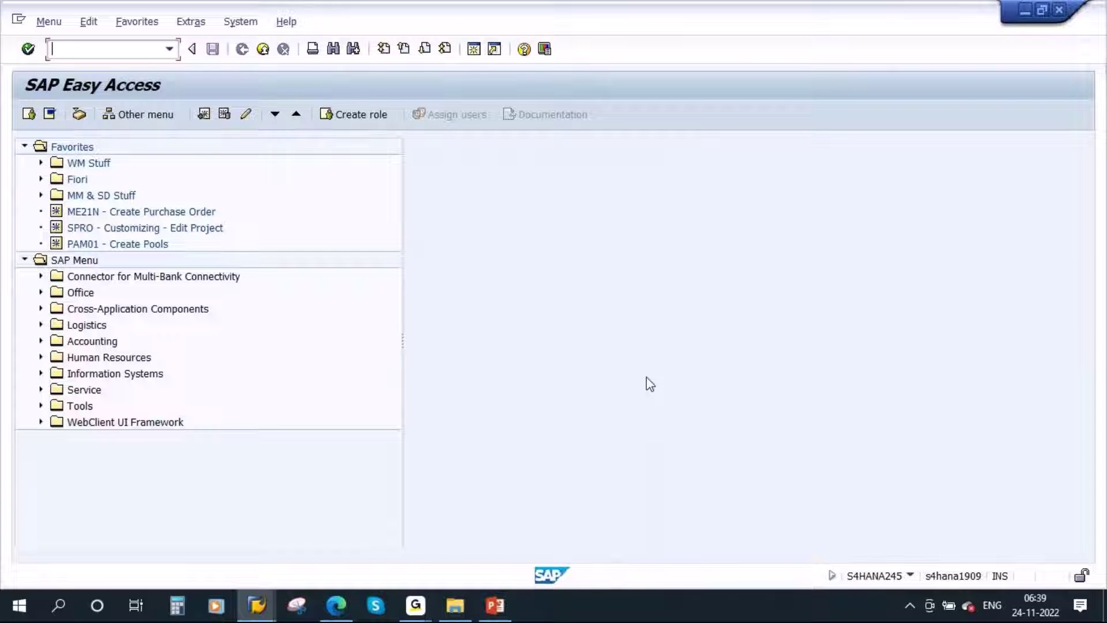
Step: Open the logged-on user's own profile data and display its parameters
click(241, 22)
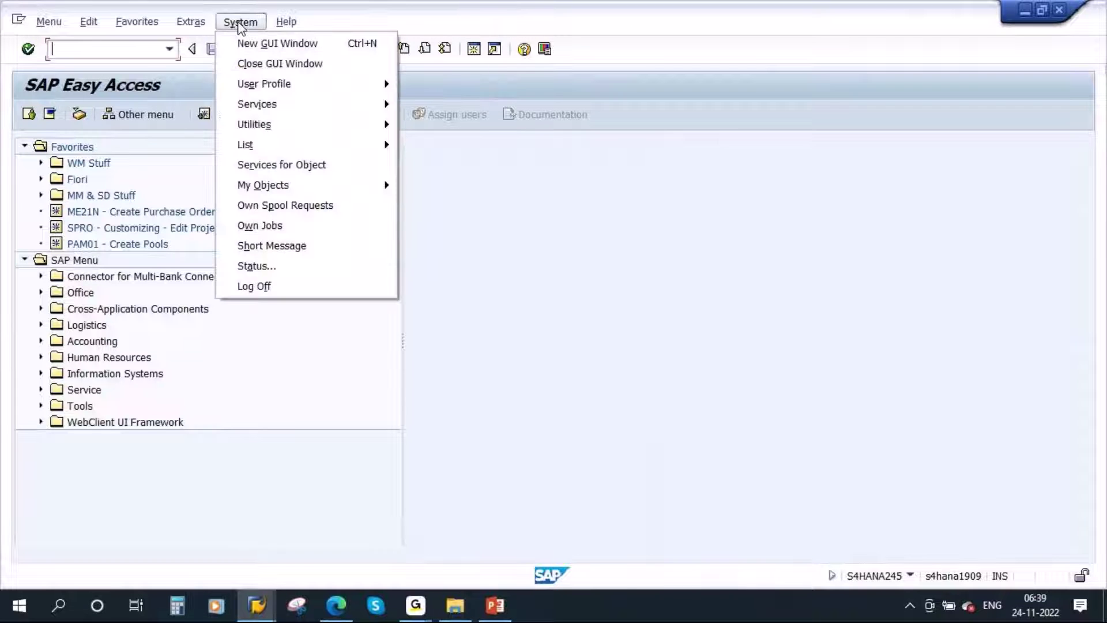
mouse_move(249, 87)
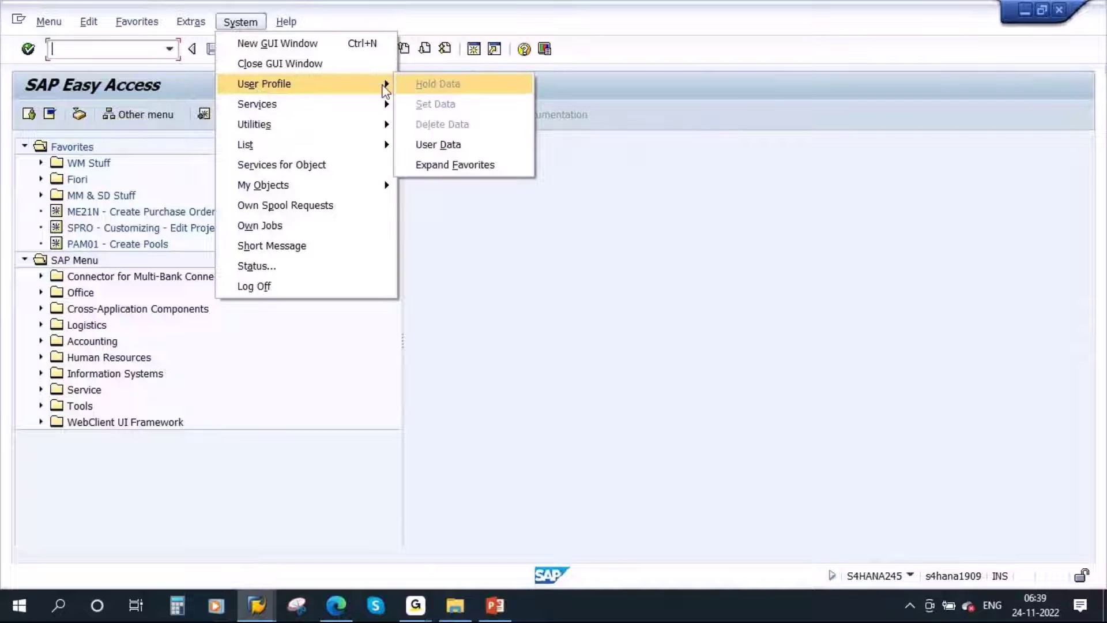
click(509, 146)
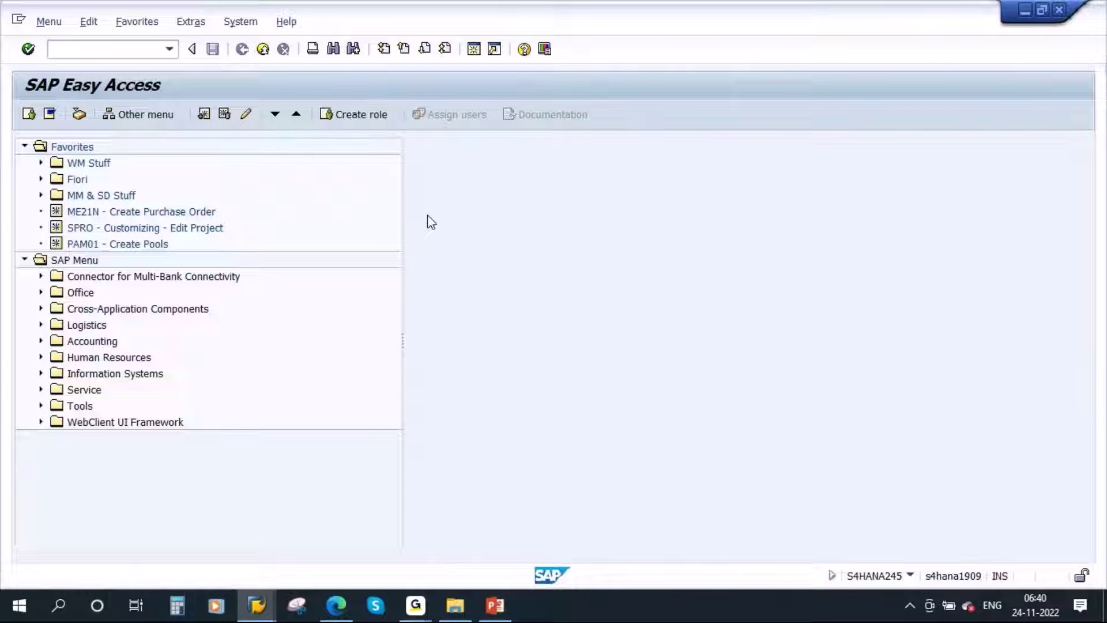
click(239, 23)
mouse_move(273, 90)
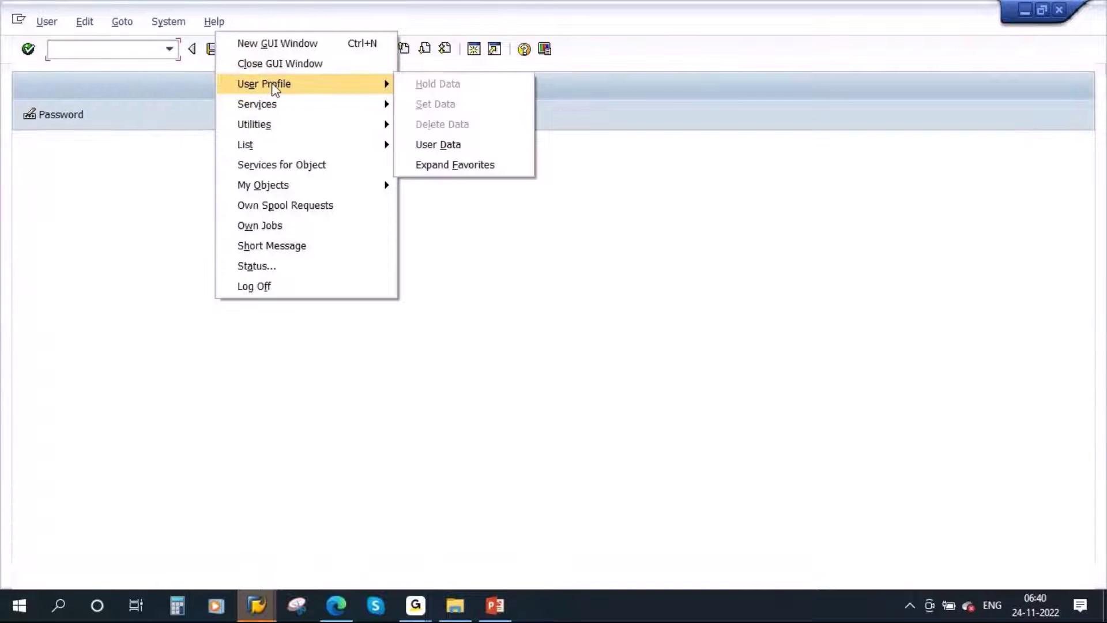
key(Escape)
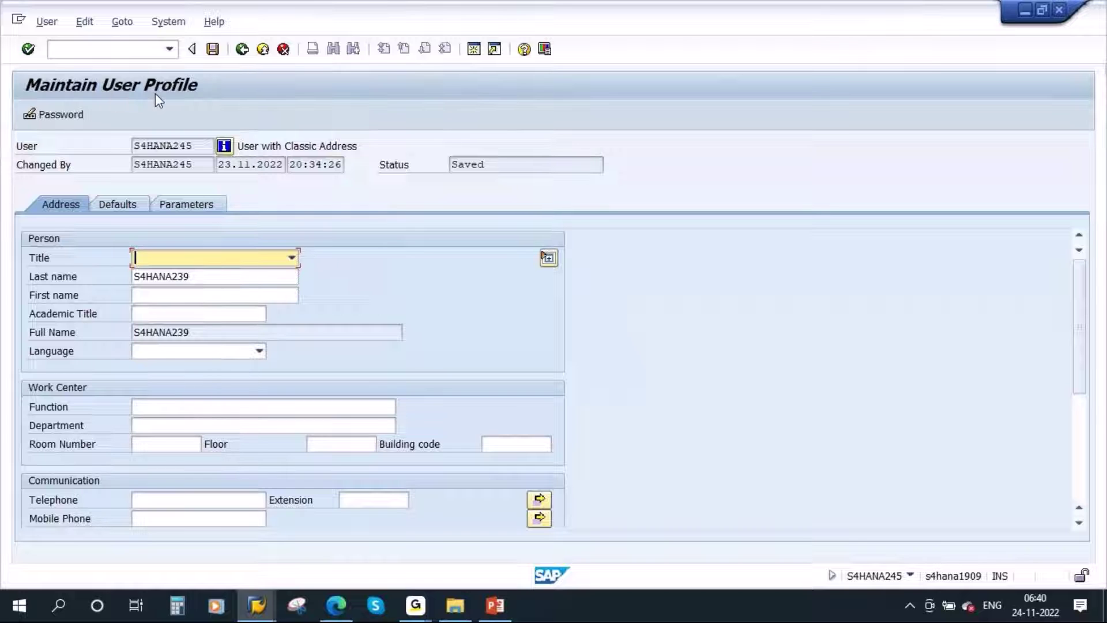
drag(196, 145, 75, 153)
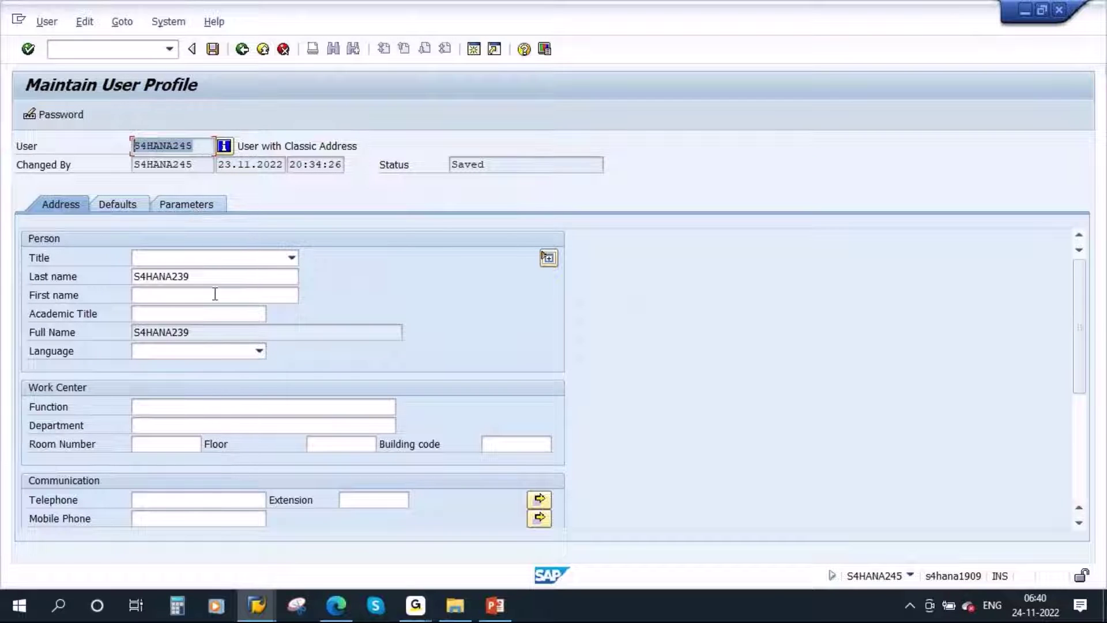
click(197, 206)
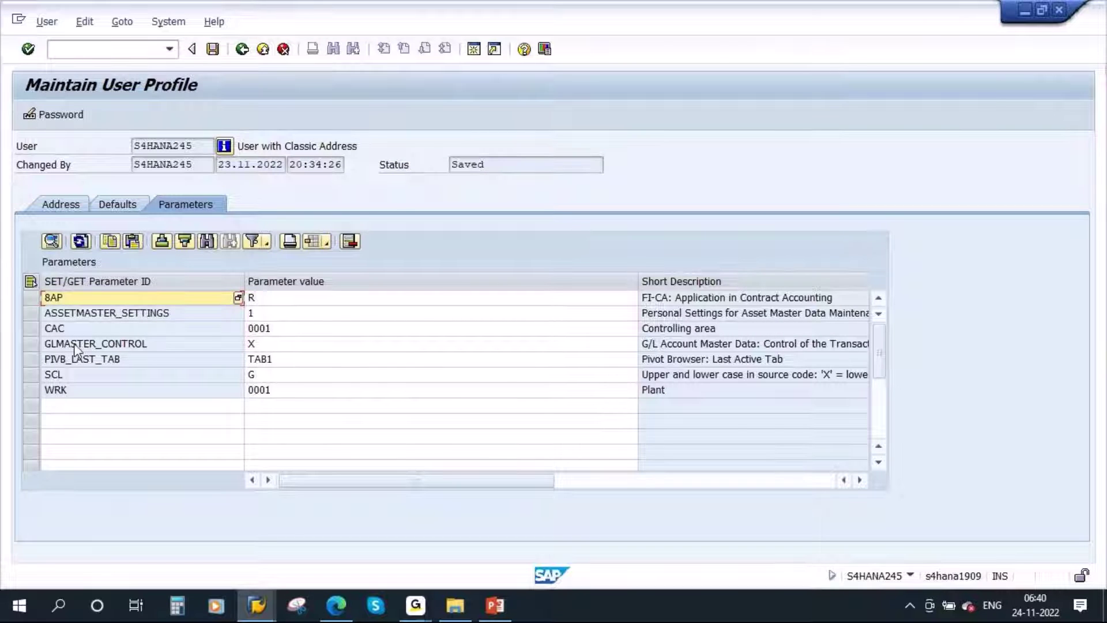
Step: Delete the WRK plant parameter from the user profile and save the profile
click(31, 390)
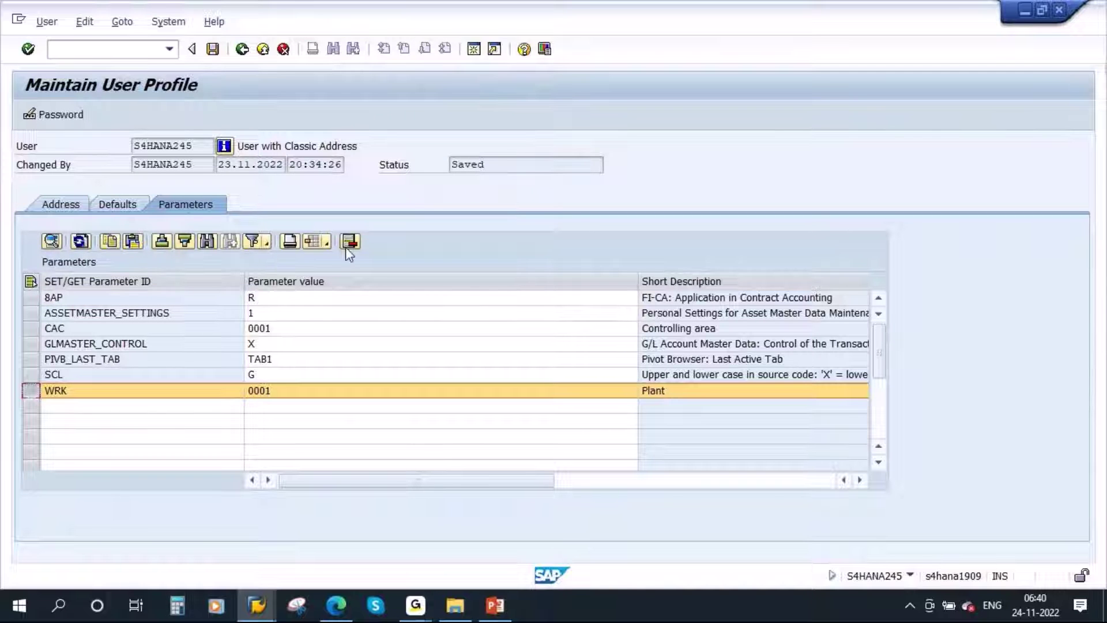
key(Delete)
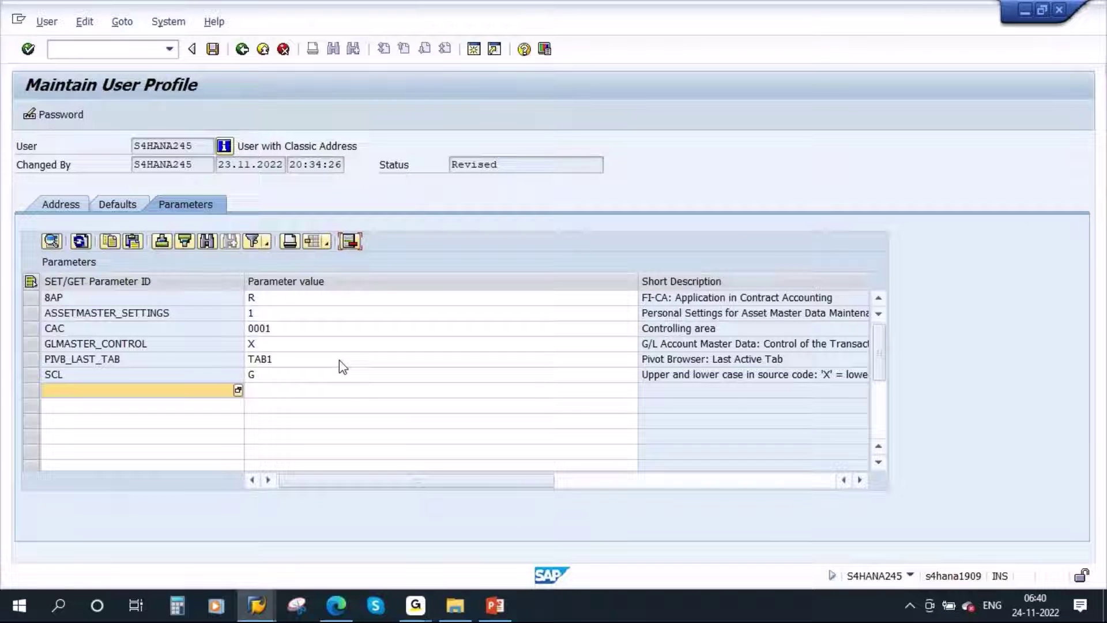
click(212, 48)
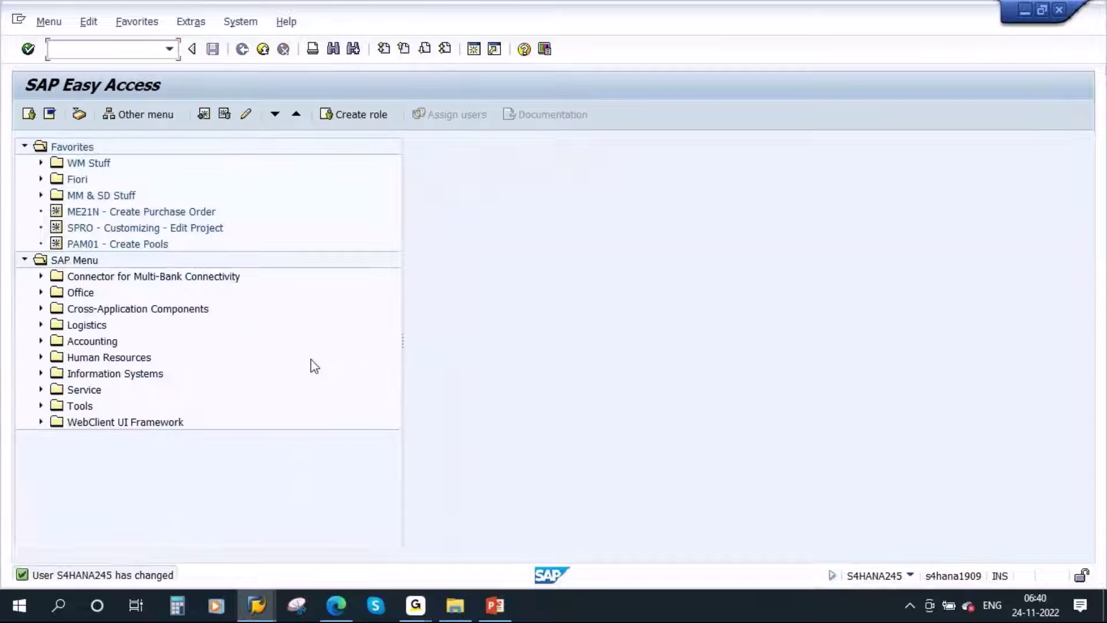
Step: Reopen the user's own profile data and return to the SAP Easy Access screen
click(240, 22)
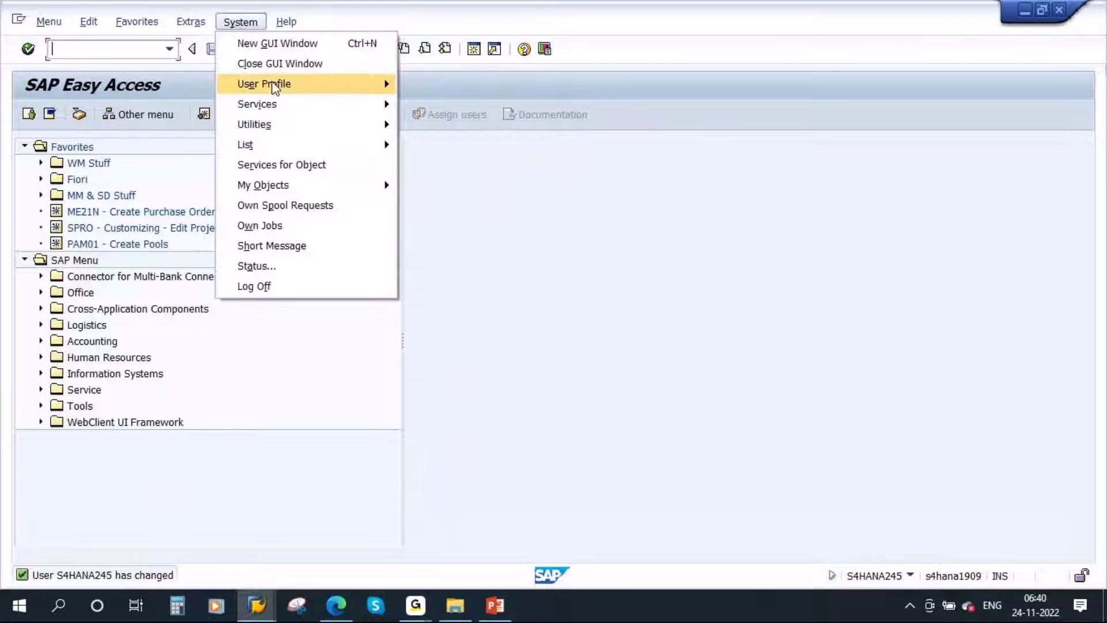
mouse_move(270, 83)
click(438, 144)
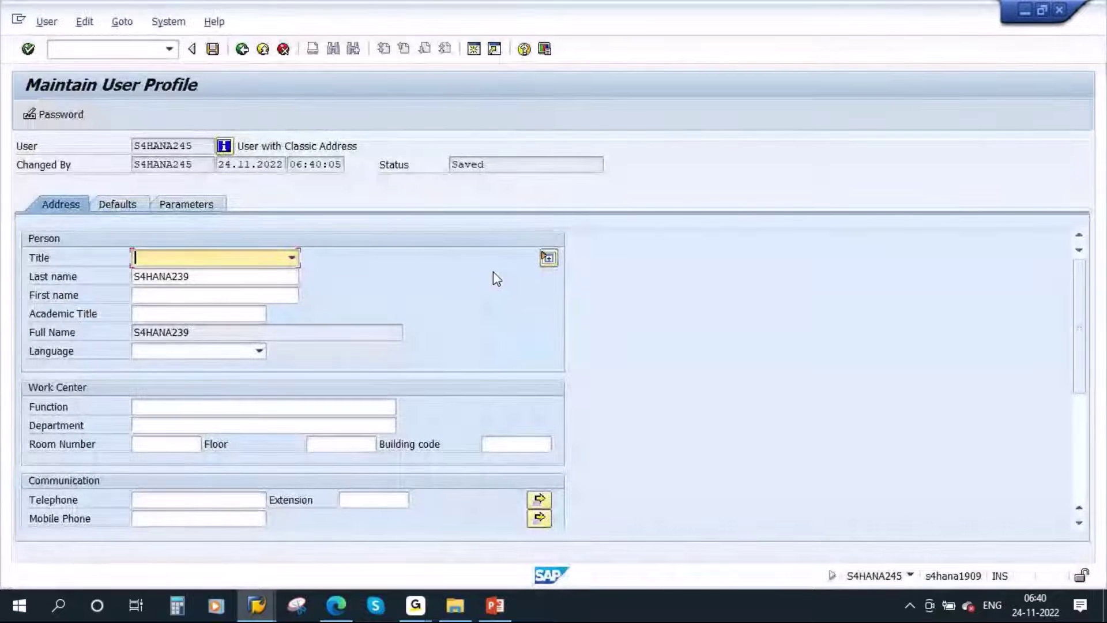
click(242, 50)
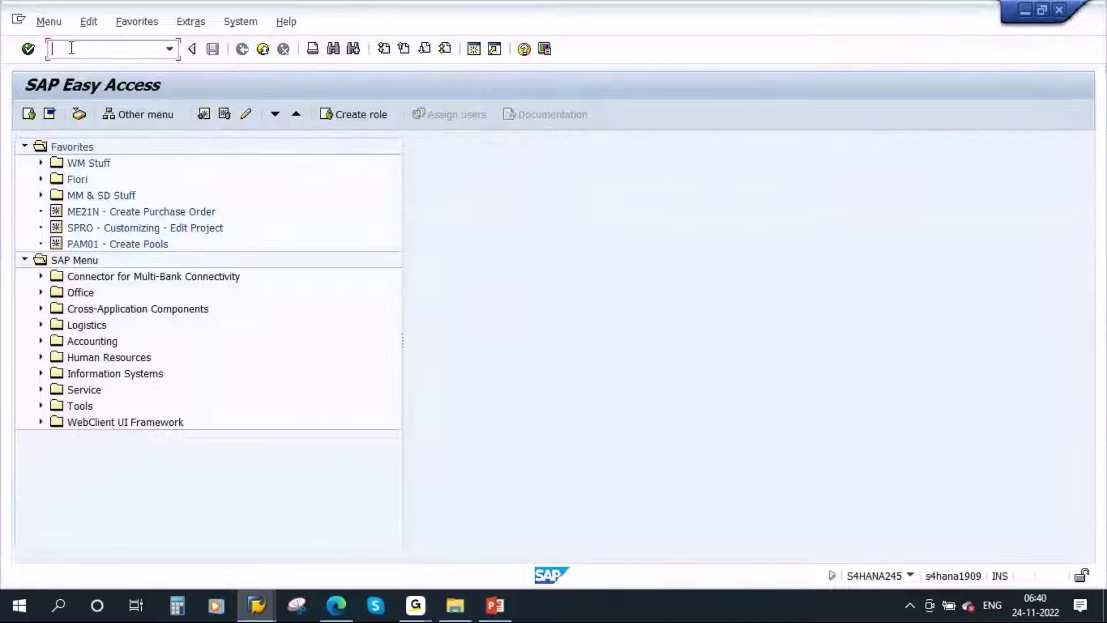
Step: Run transaction SU3 and display the parameters of the user profile
text(su3)
key(Return)
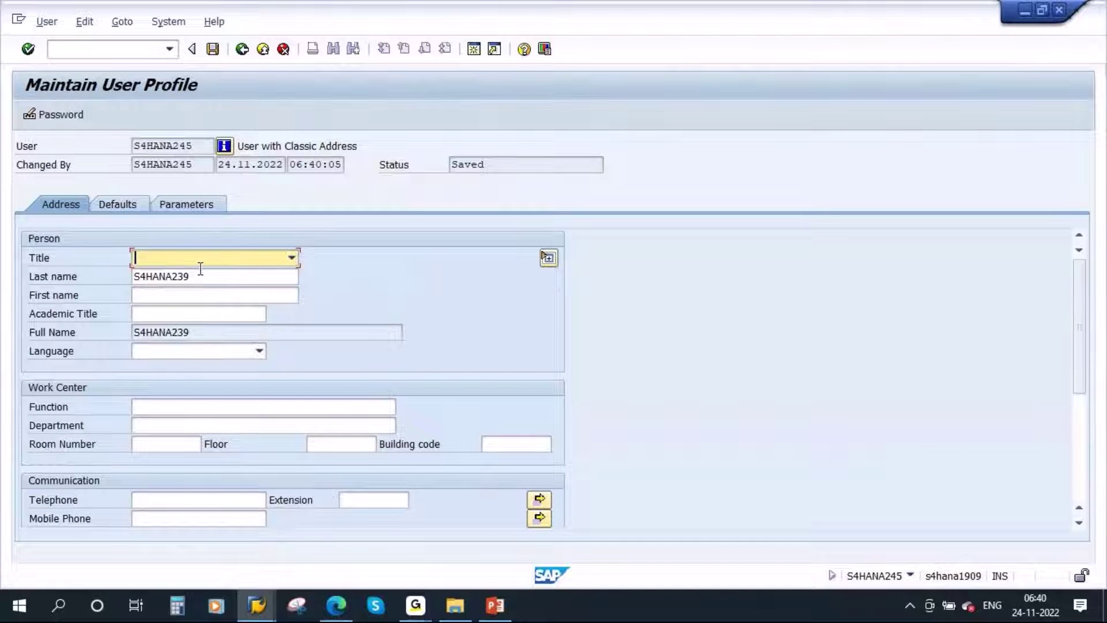
click(170, 205)
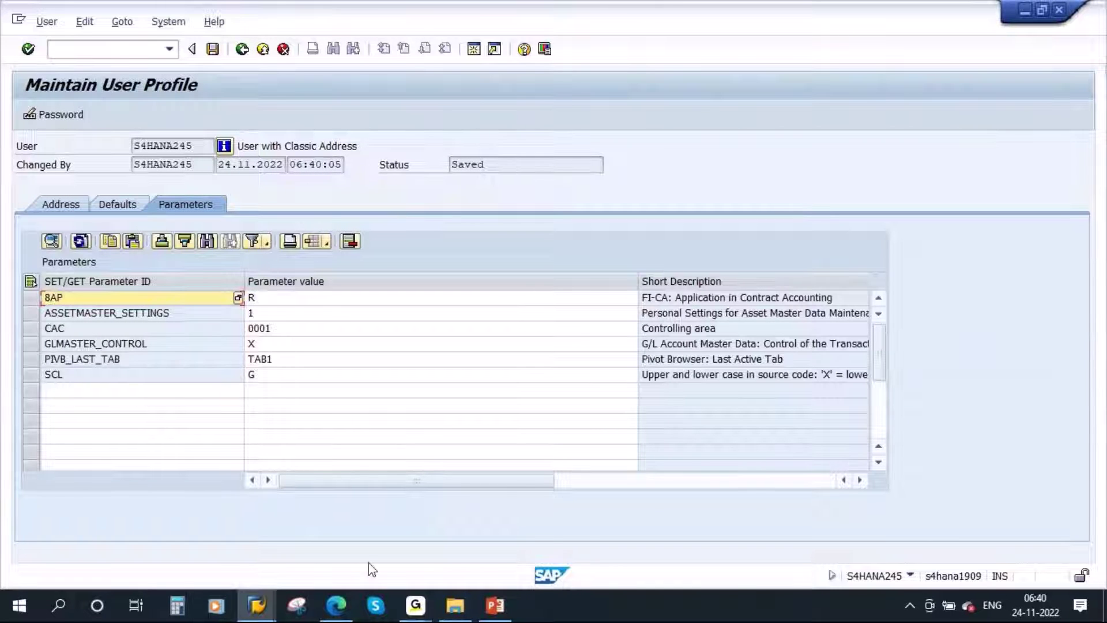
Step: Switch to Notepad, write the note "Plant - 0001" in a new file and minimize it
click(58, 610)
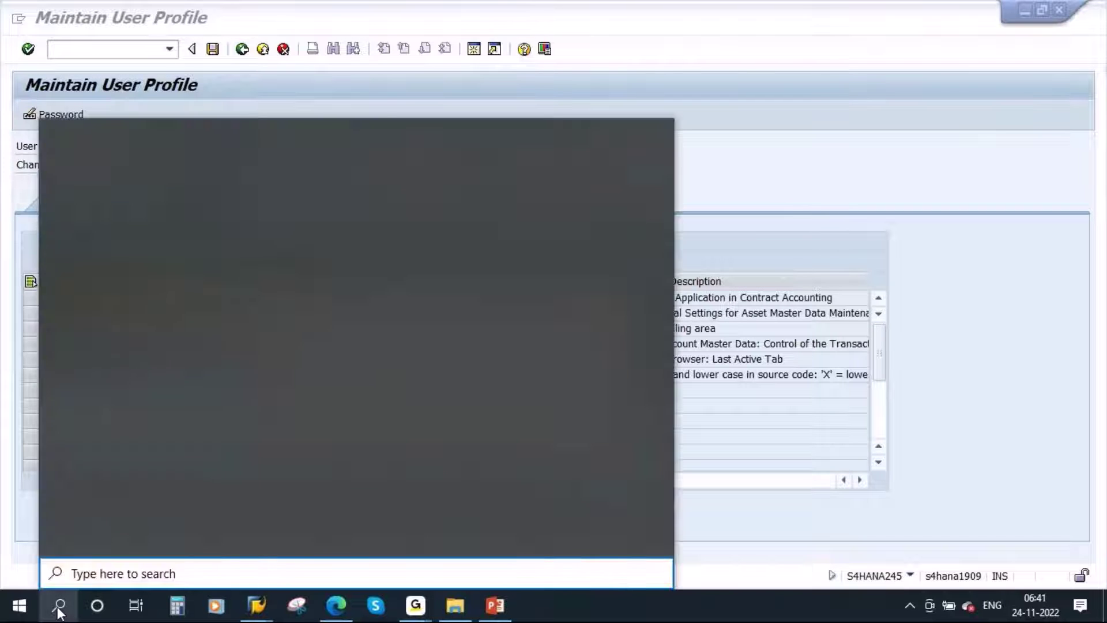
text(notep)
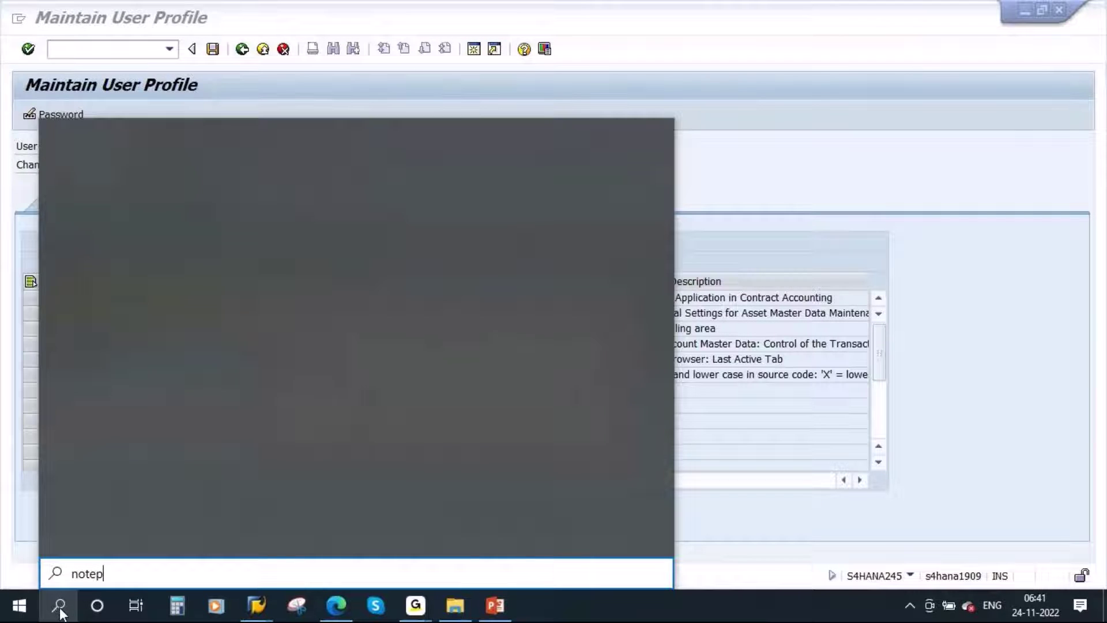
text(ad)
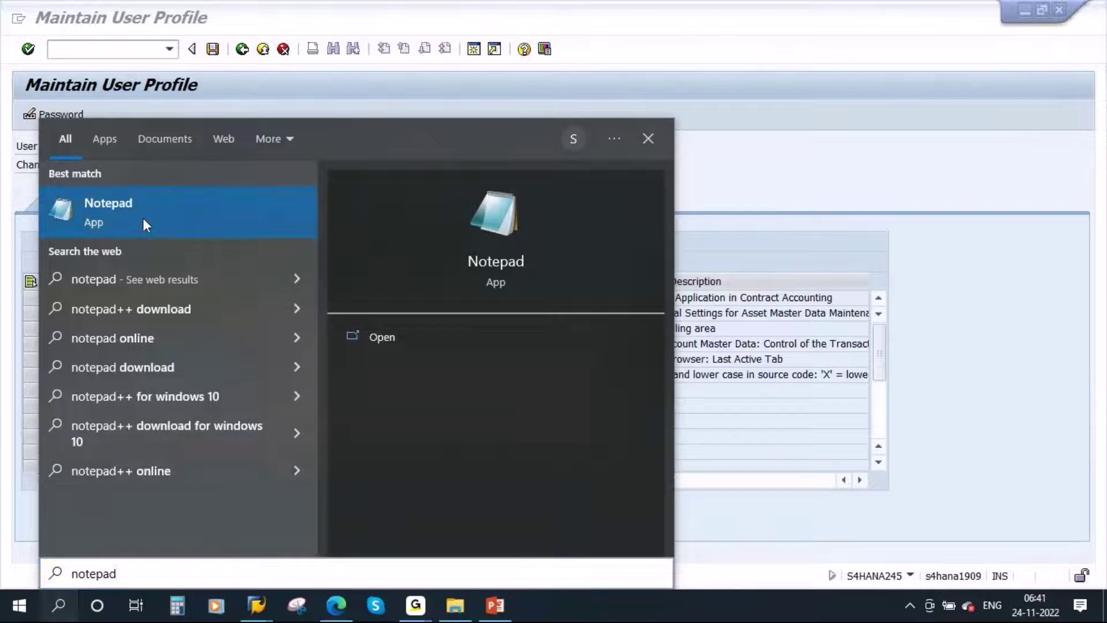
click(264, 229)
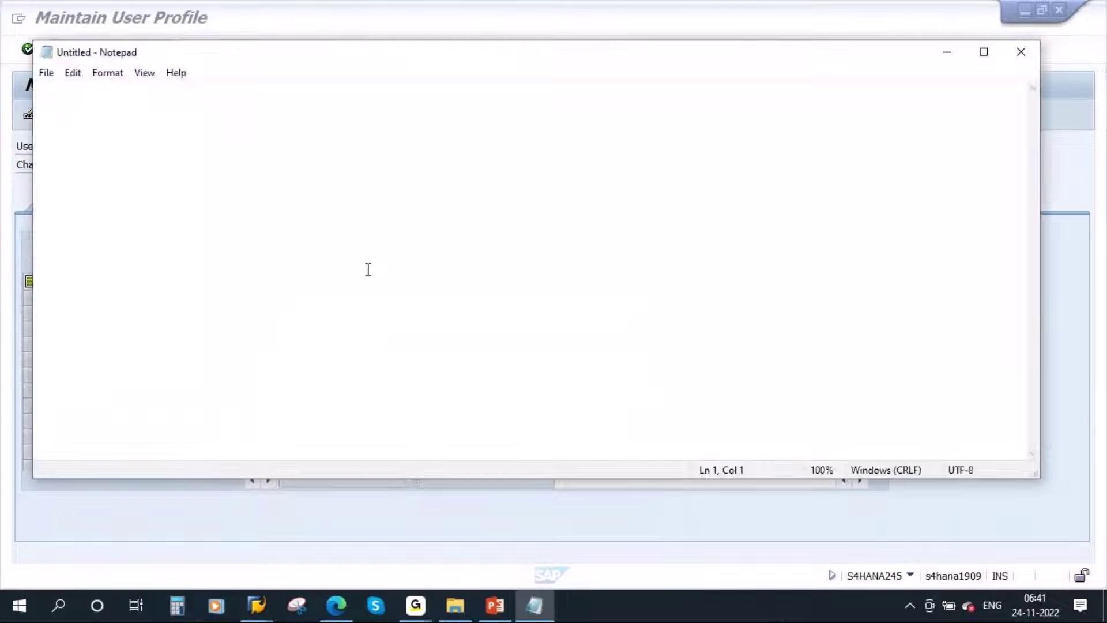
text(Plant  -)
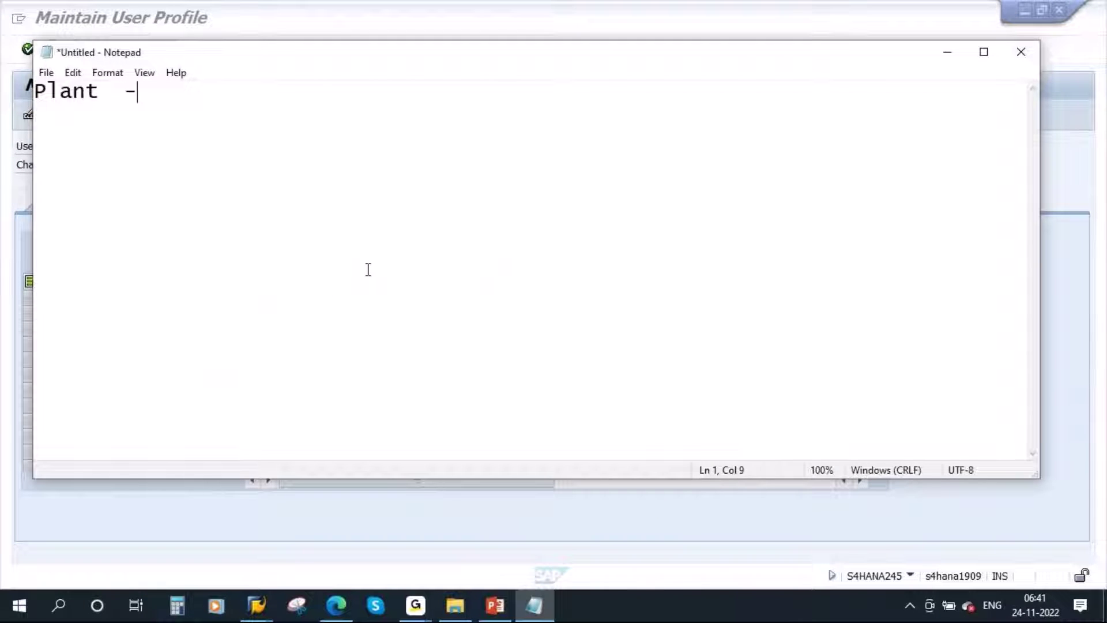
text( 0001)
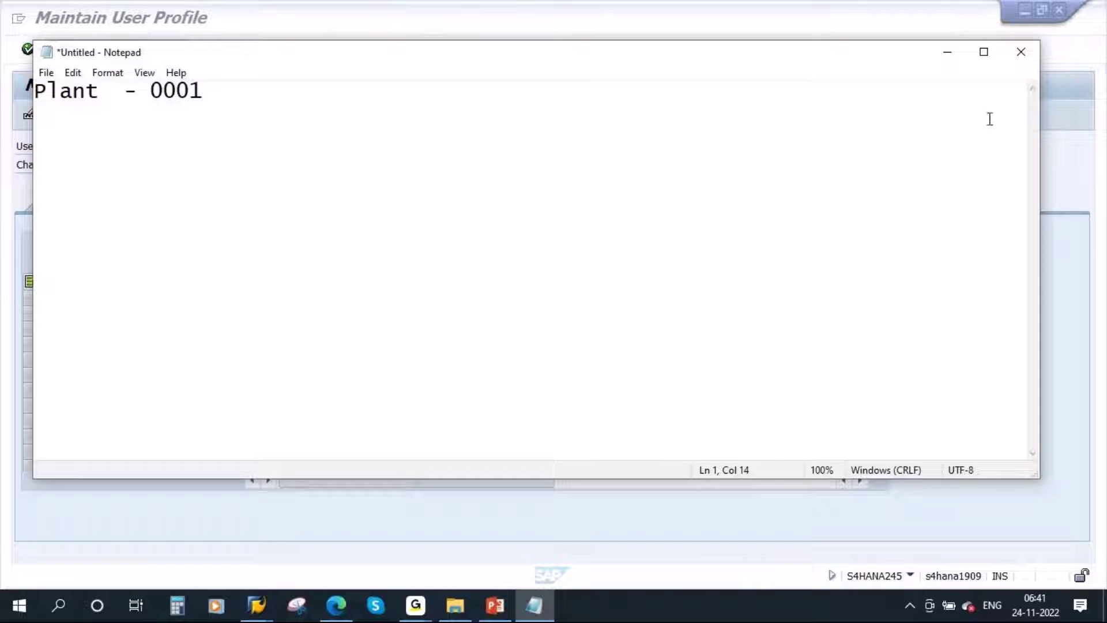
click(945, 55)
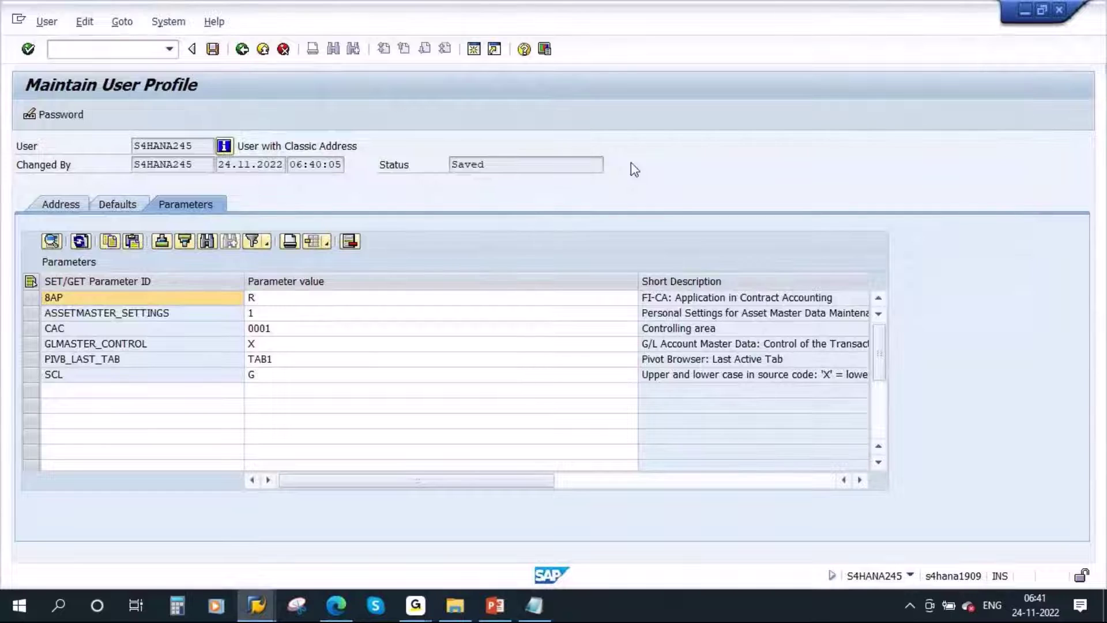
Step: Run transaction MB52 from an SAP Easy Access screen to open the warehouse stock report
key(F3)
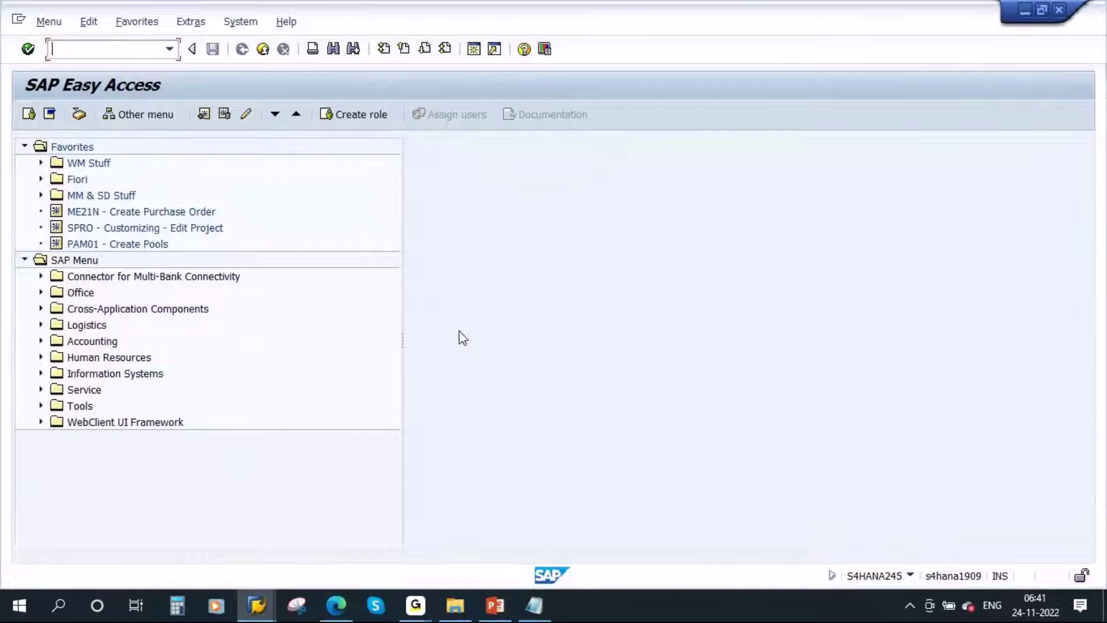
text(MB52)
key(Return)
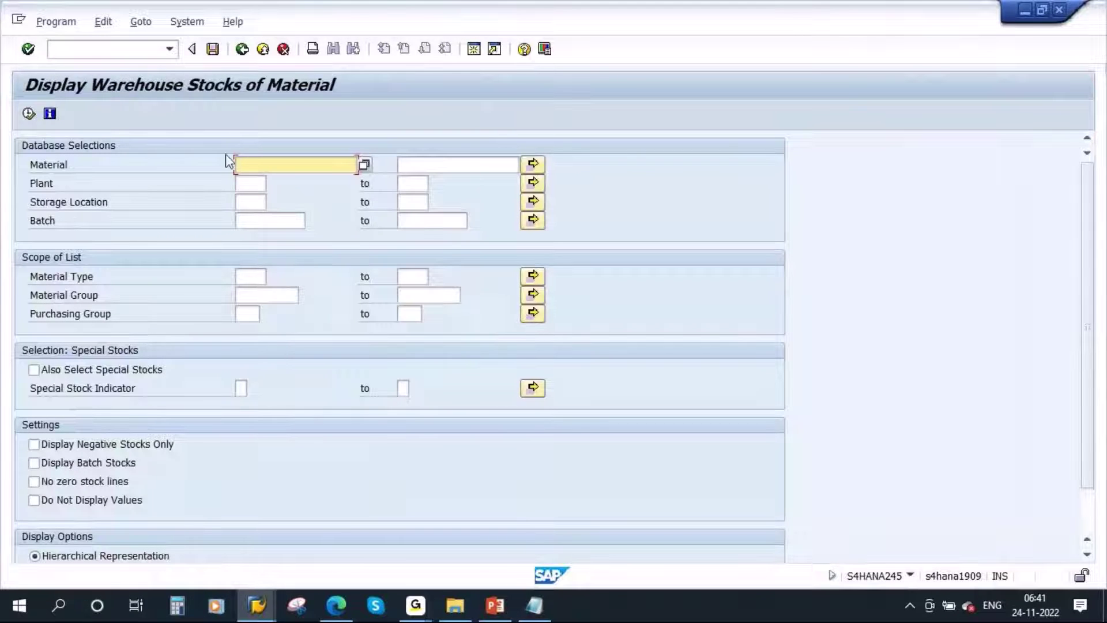
Step: Enter plant 0001 in the warehouse stock selection and clear the field again
click(247, 186)
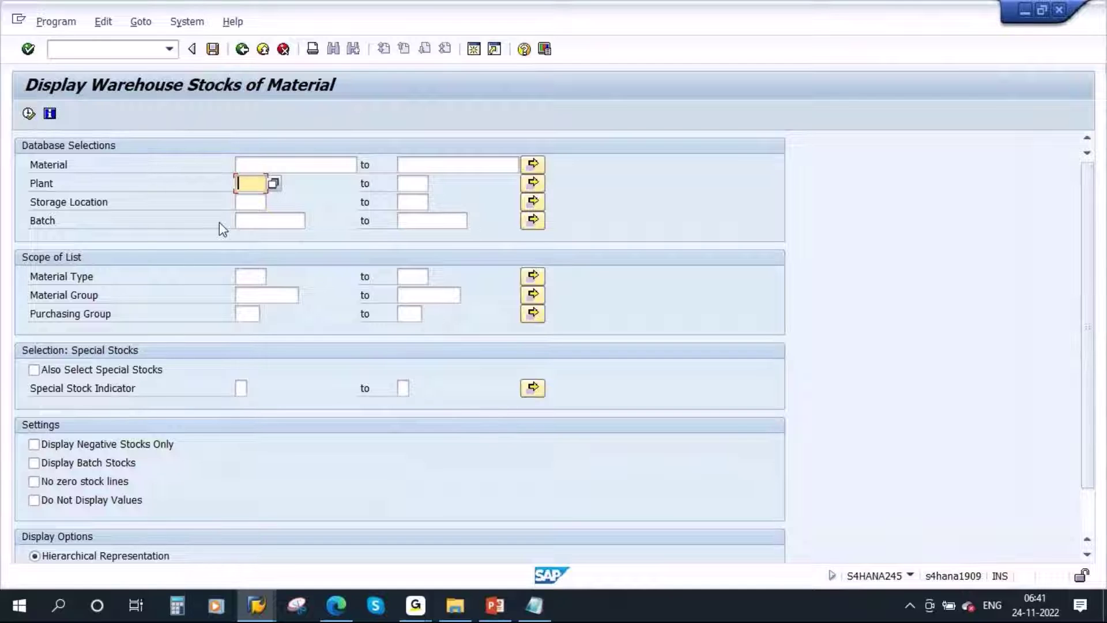
text(0001)
key(shift+Home)
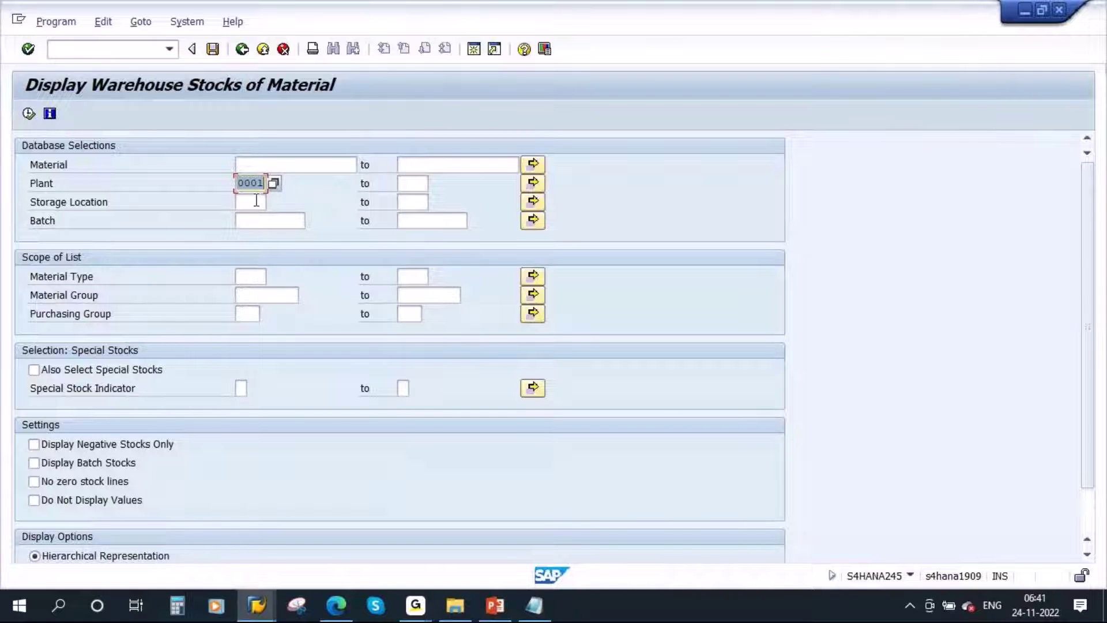
key(Delete)
Step: Close the two spare SAP Easy Access windows and bring up the Maintain User Profile window
click(257, 605)
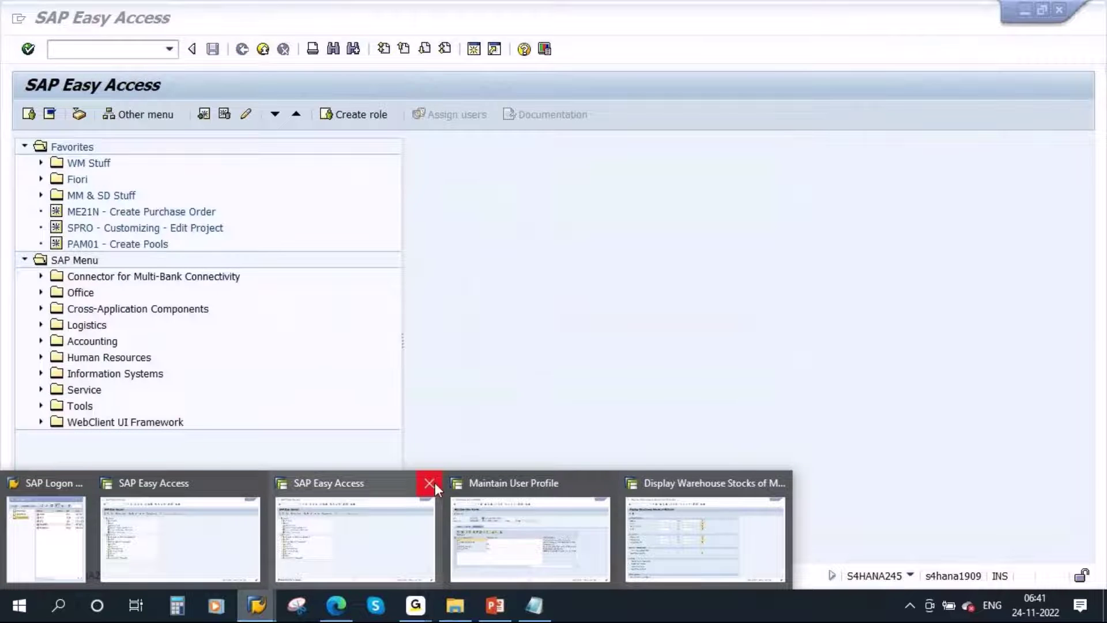
click(432, 483)
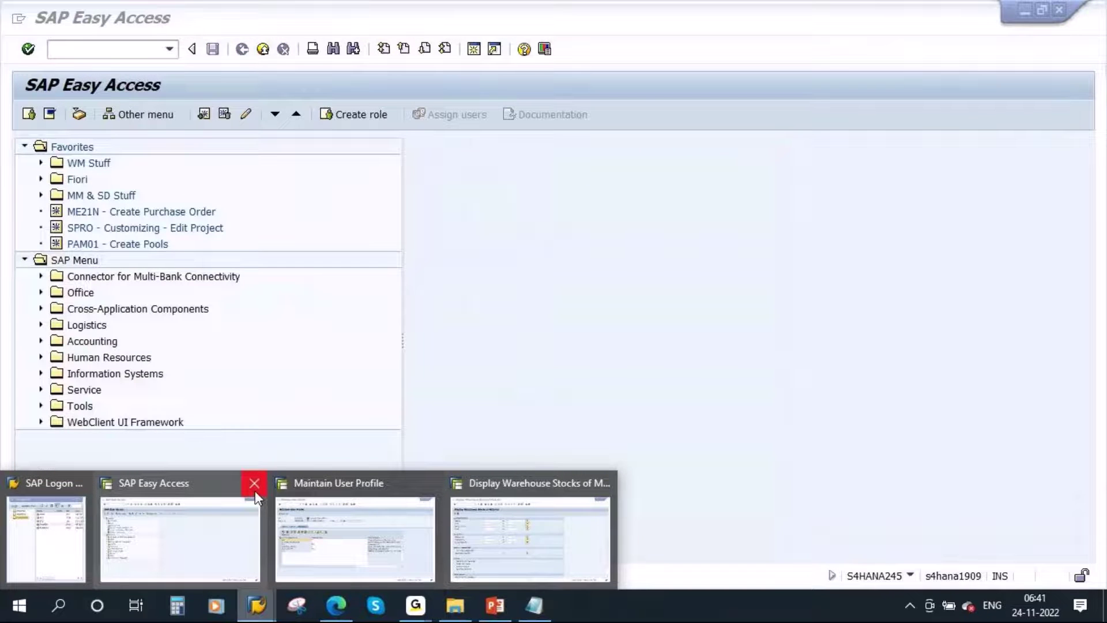
click(254, 484)
click(258, 530)
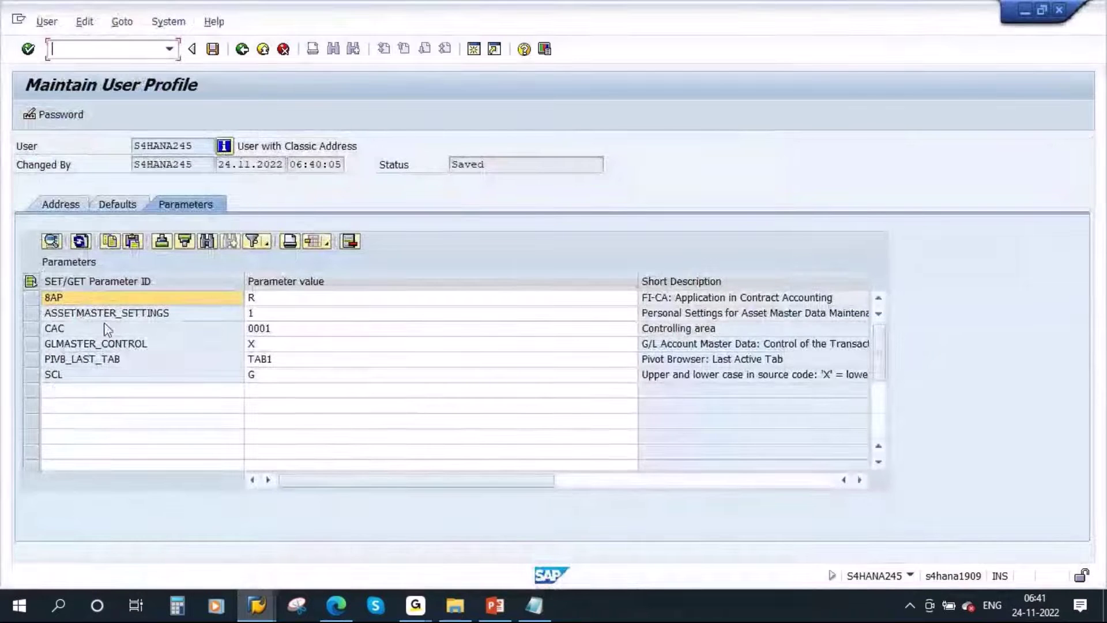
Step: Add parameter ID WRK with the value 0001 in the first empty row of the user parameters
click(57, 391)
text(WRK)
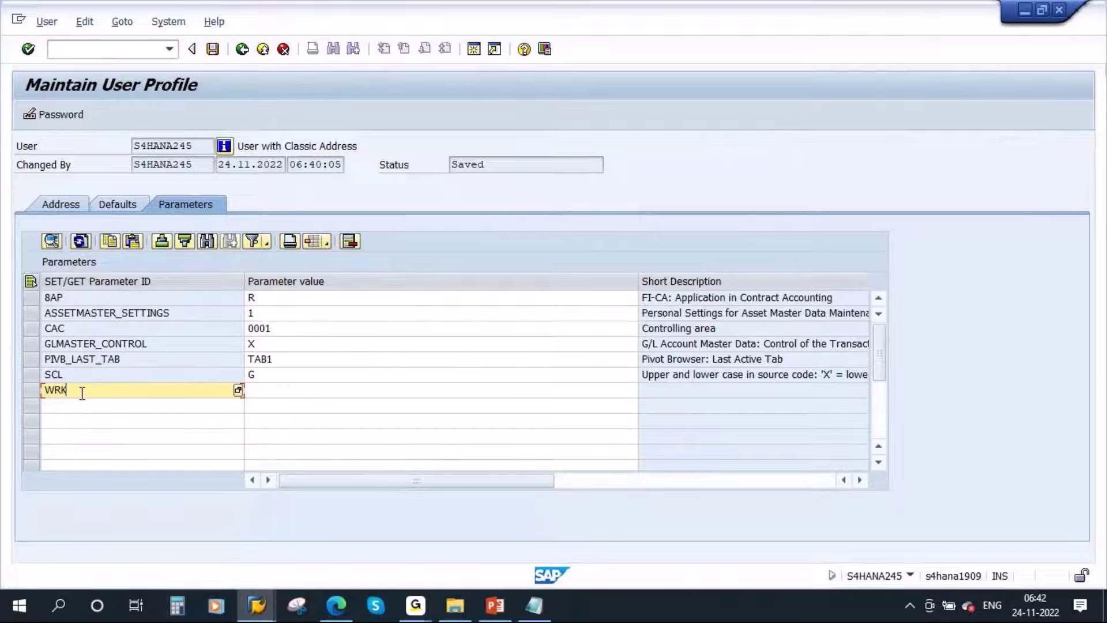
drag(78, 391, 32, 392)
click(262, 392)
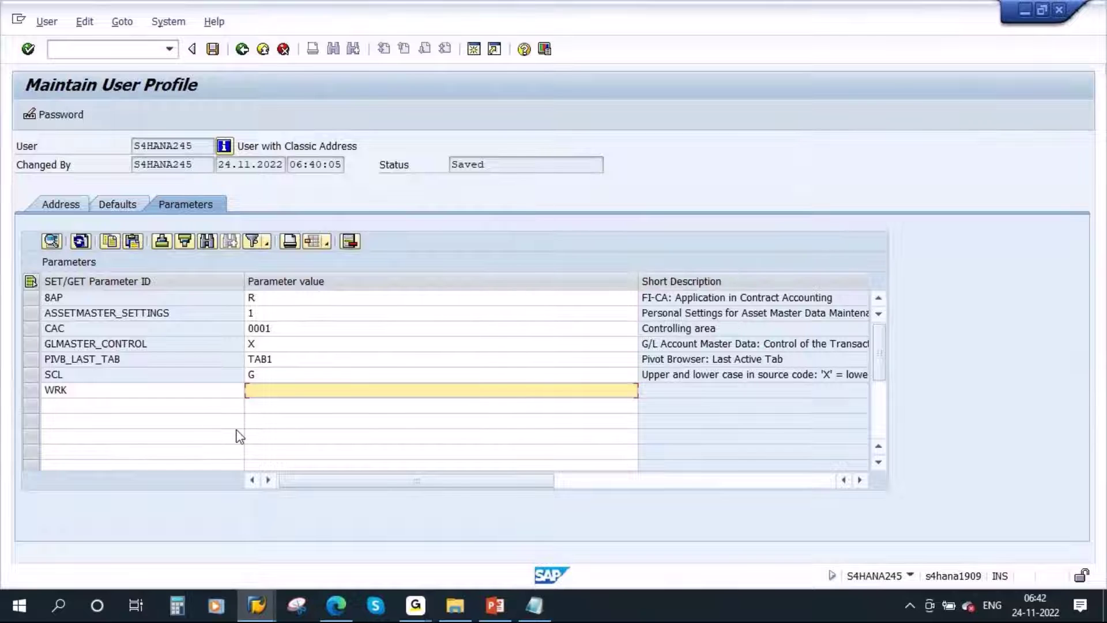
text(0001)
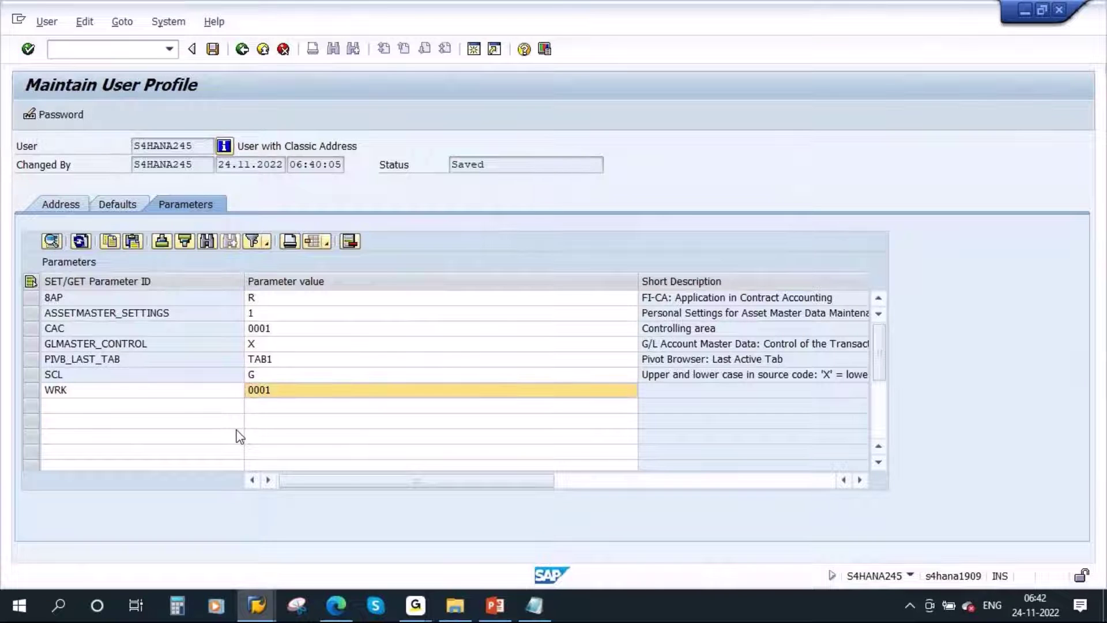
key(Return)
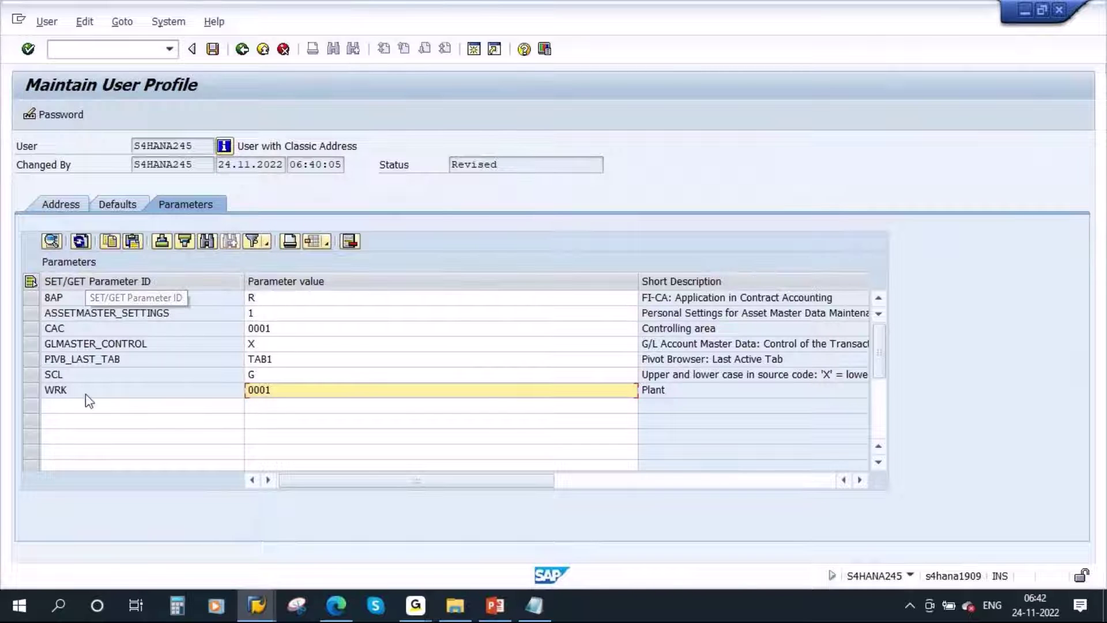
Step: Review the parameter ID and value columns for the WRK entry and save the user profile
click(95, 281)
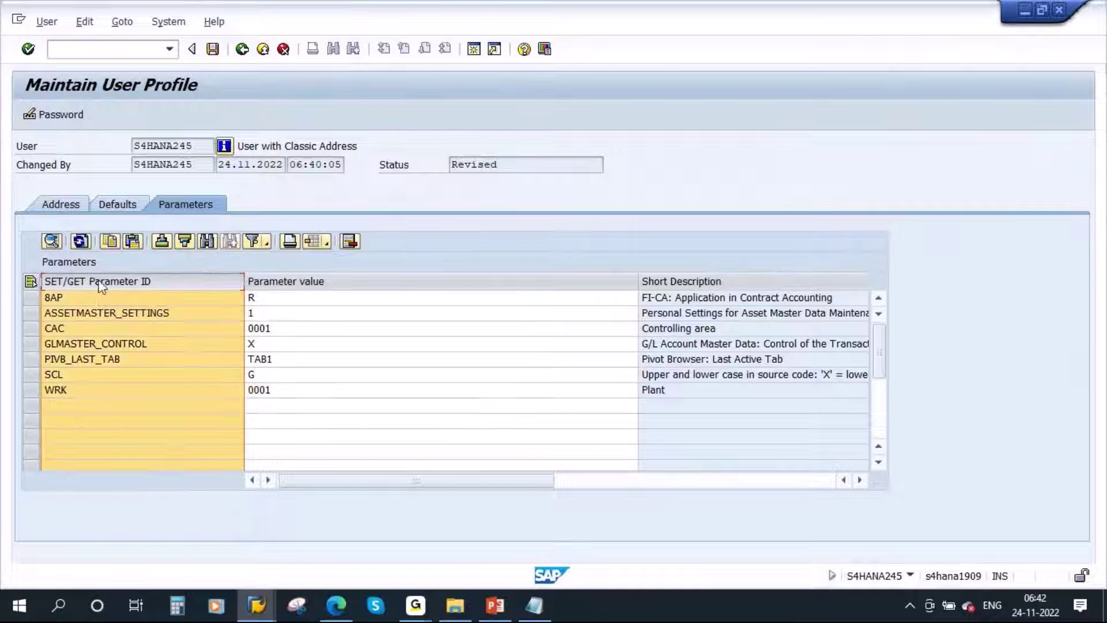
click(70, 389)
click(282, 281)
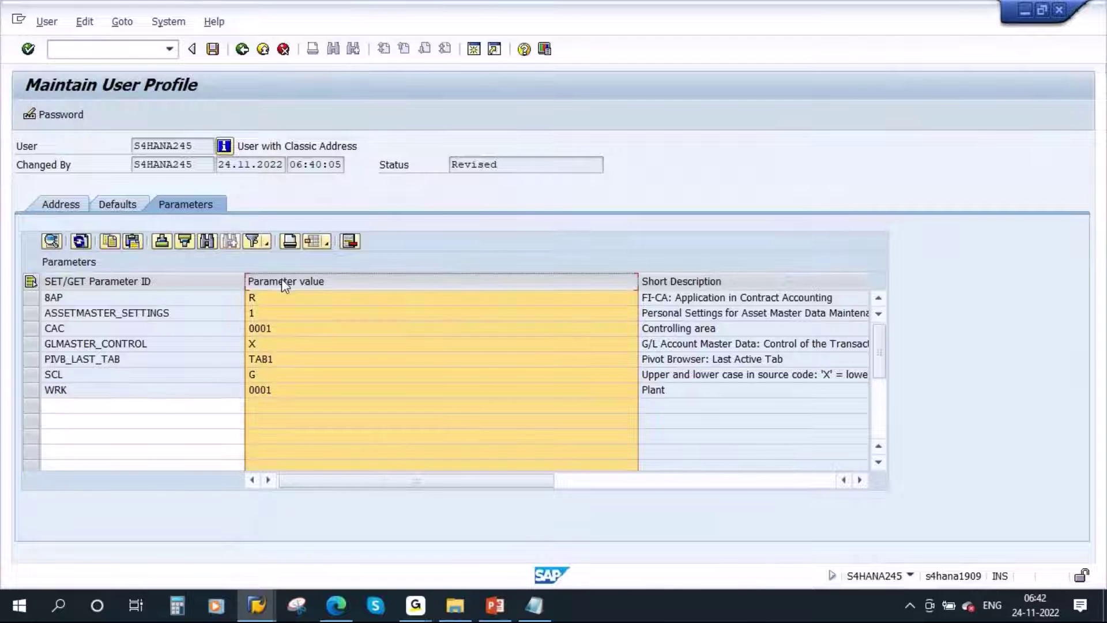
click(261, 392)
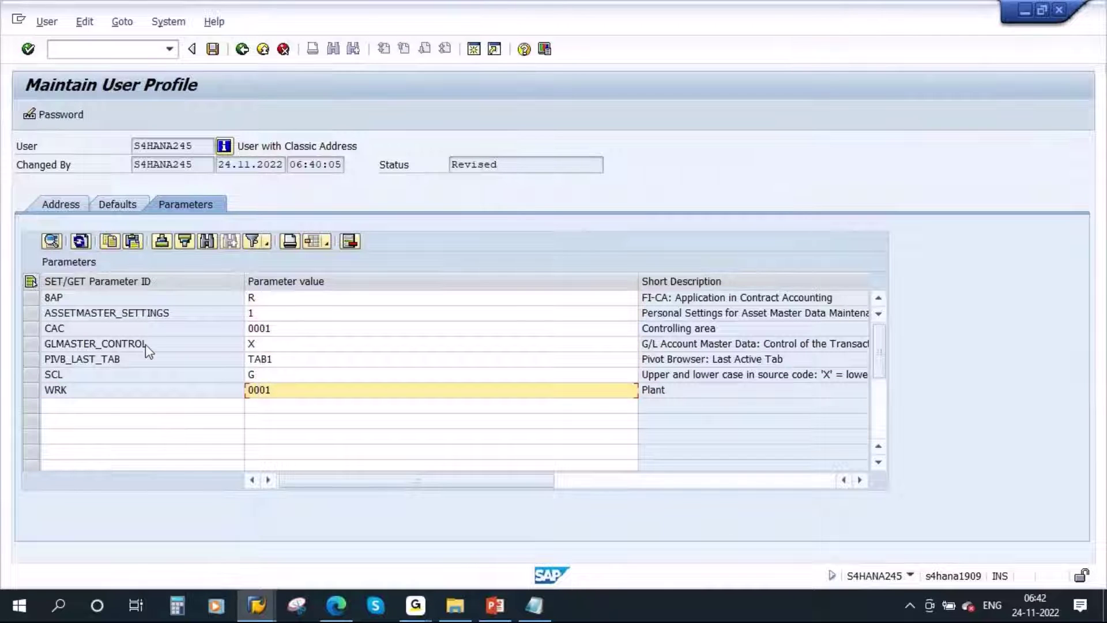
click(212, 49)
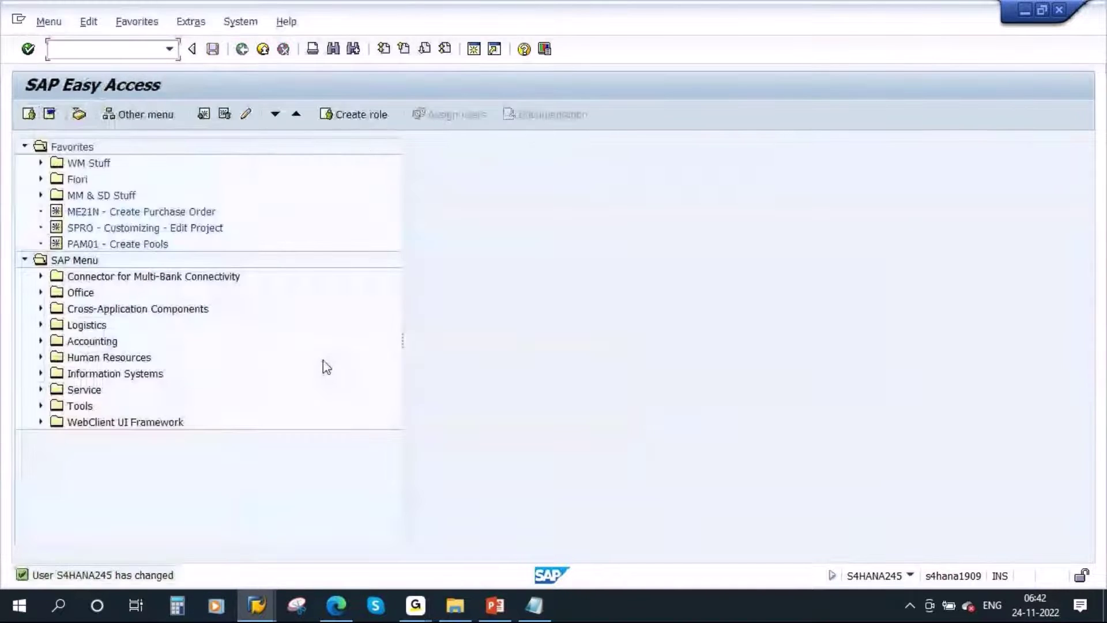
Step: Restart transaction MB52 in the warehouse stocks window and select the defaulted plant value
mouse_move(257, 602)
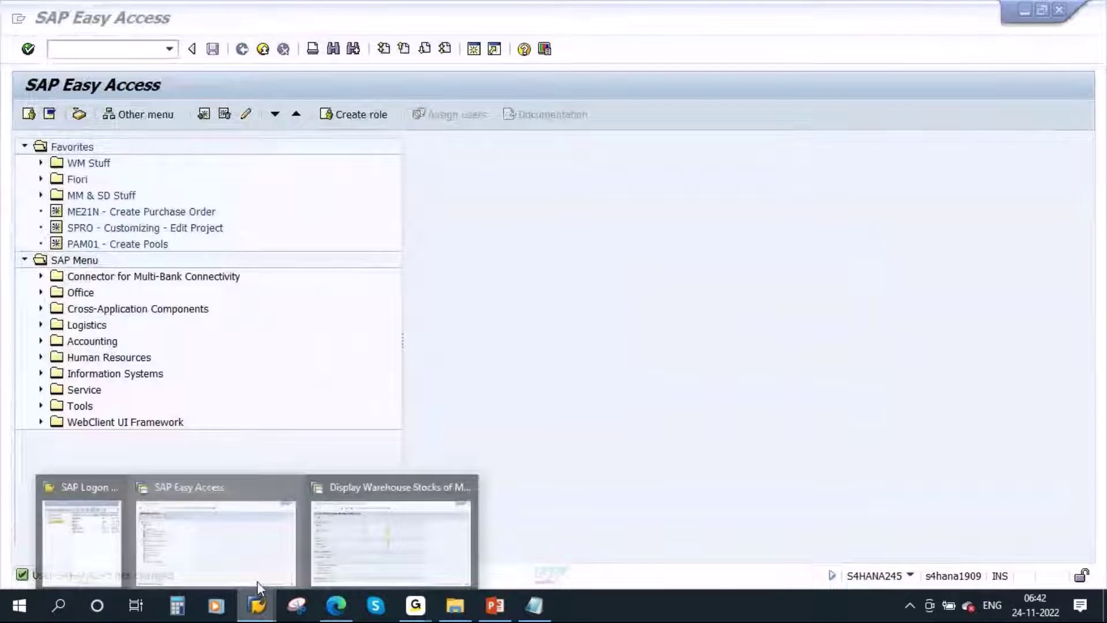
click(387, 503)
click(242, 49)
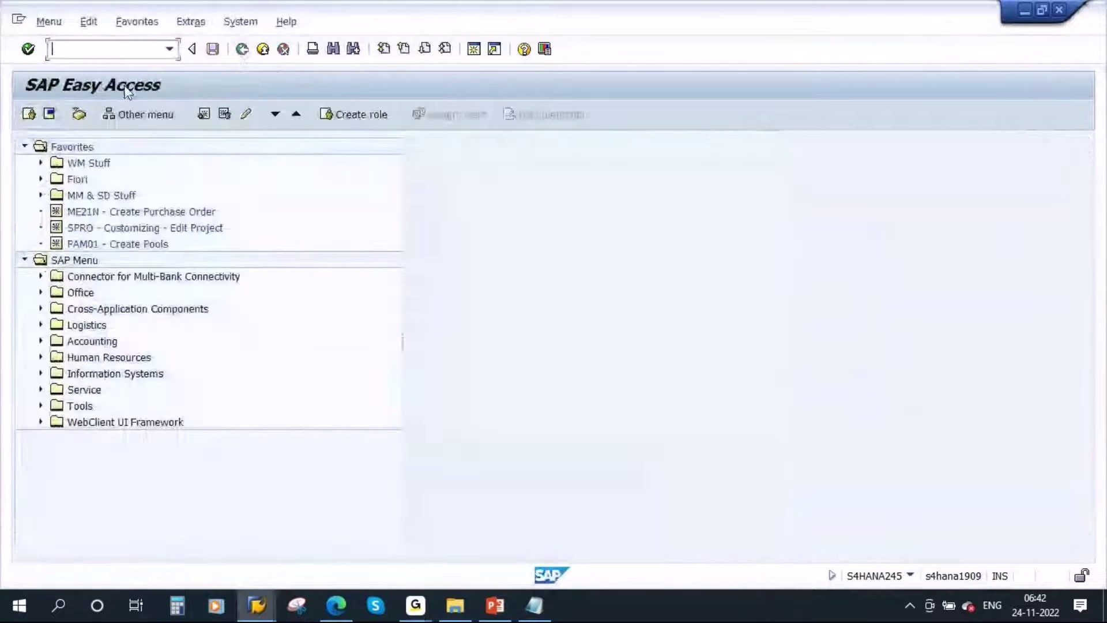
text(MB52)
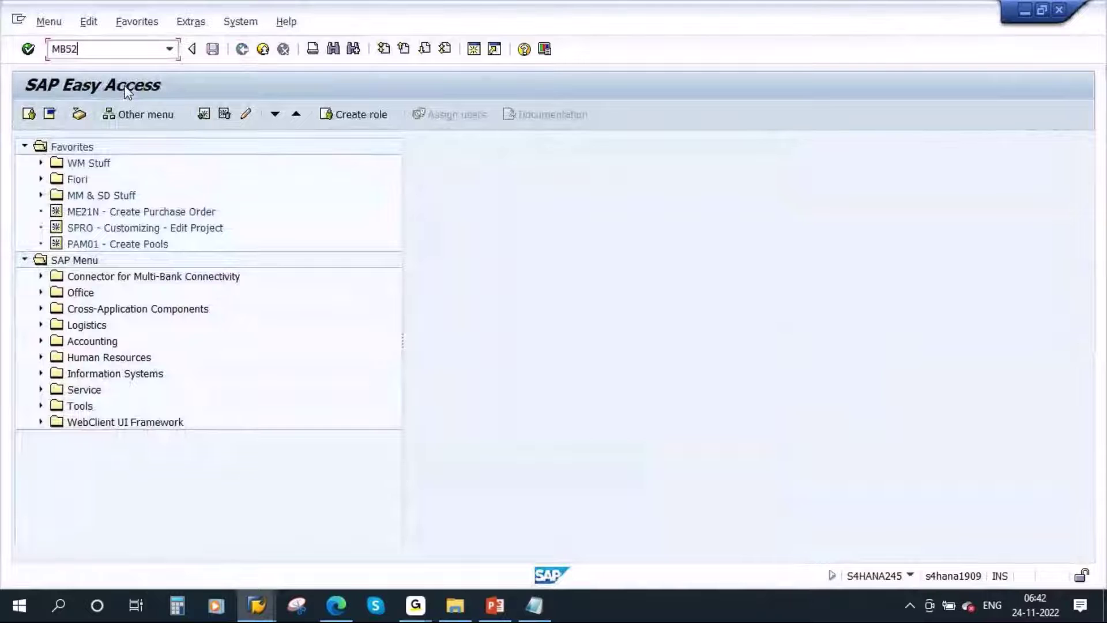
key(Return)
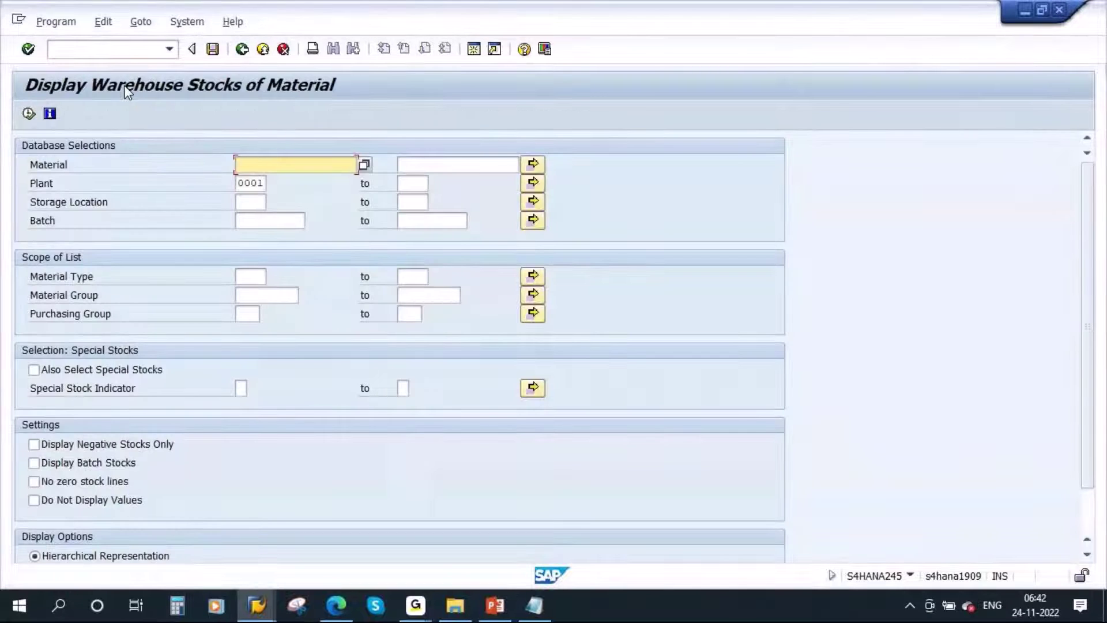
double_click(238, 184)
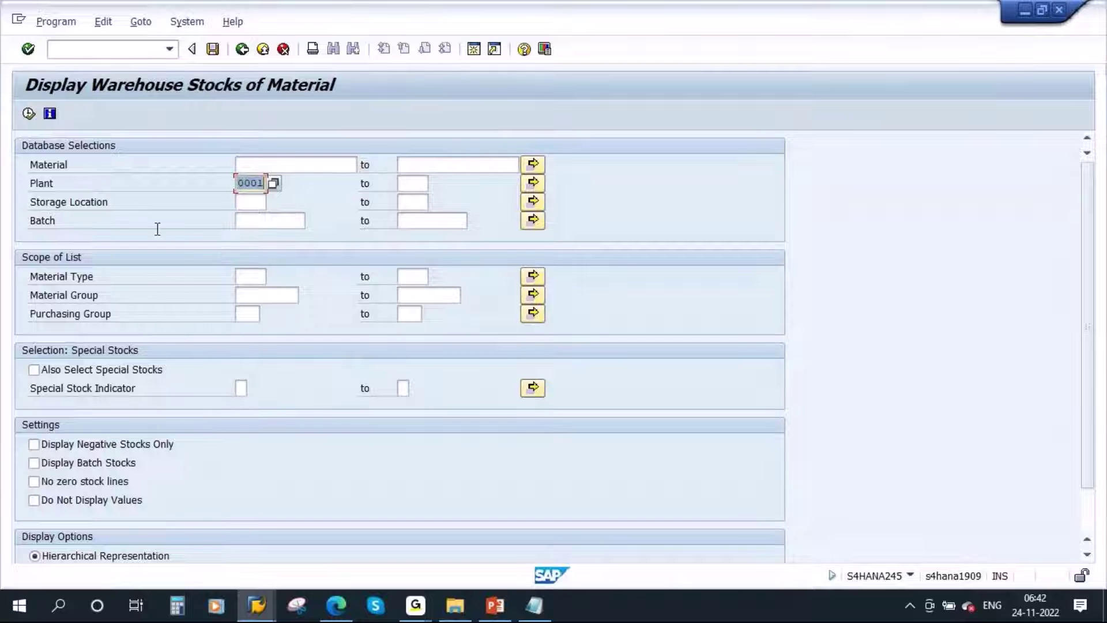
Step: Run transaction SU3 from the SAP Easy Access window and select the WRK entry among the user parameters
mouse_move(257, 611)
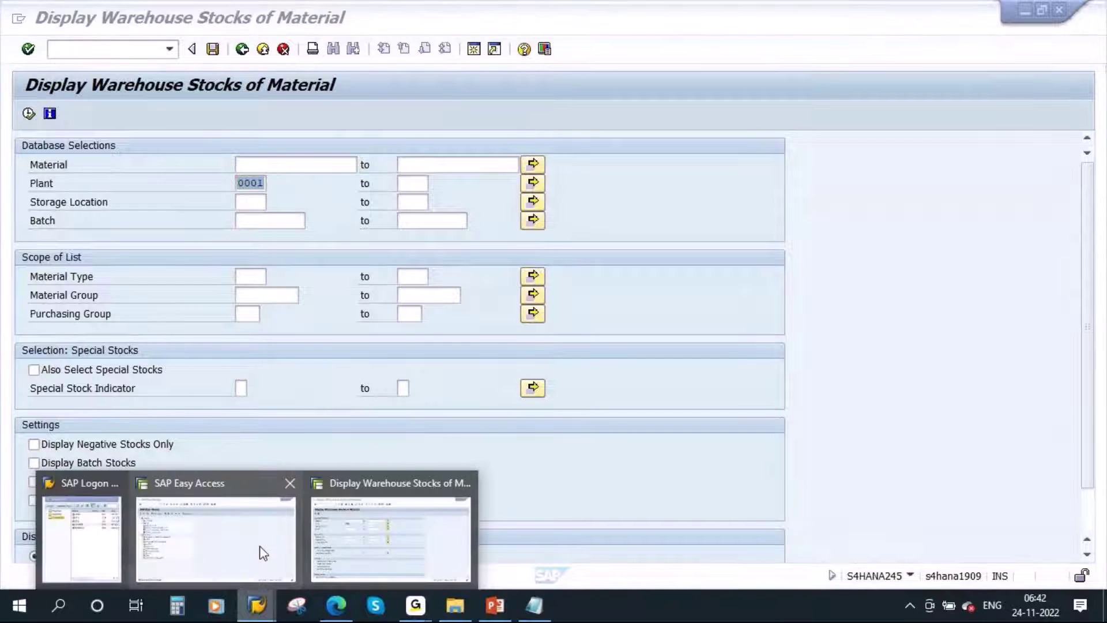
click(237, 511)
click(85, 48)
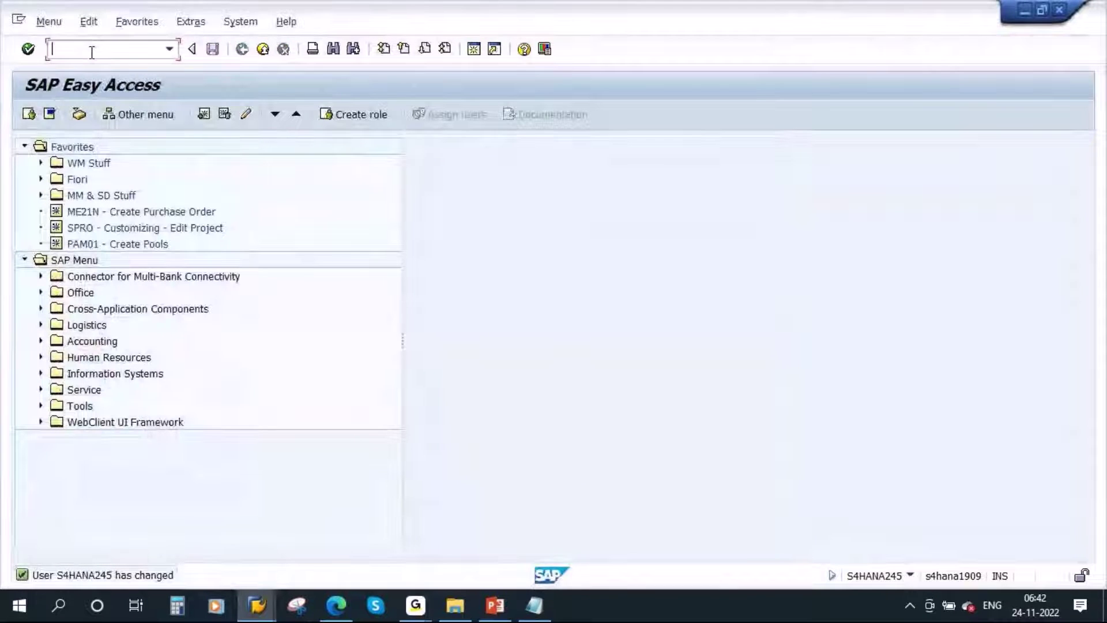
text(SU3)
key(Return)
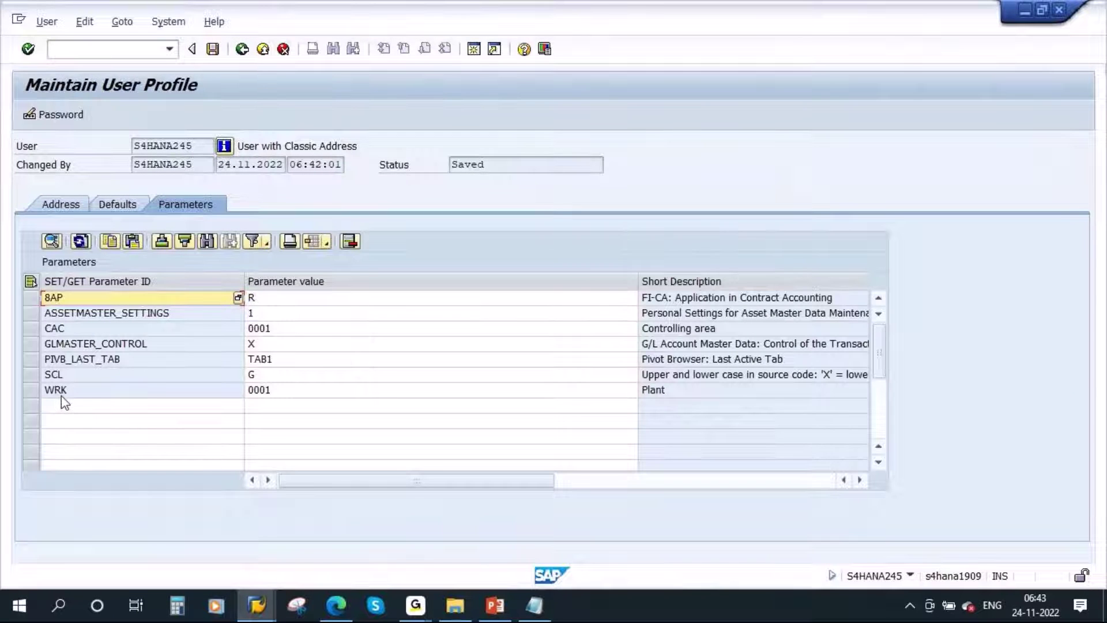
click(61, 395)
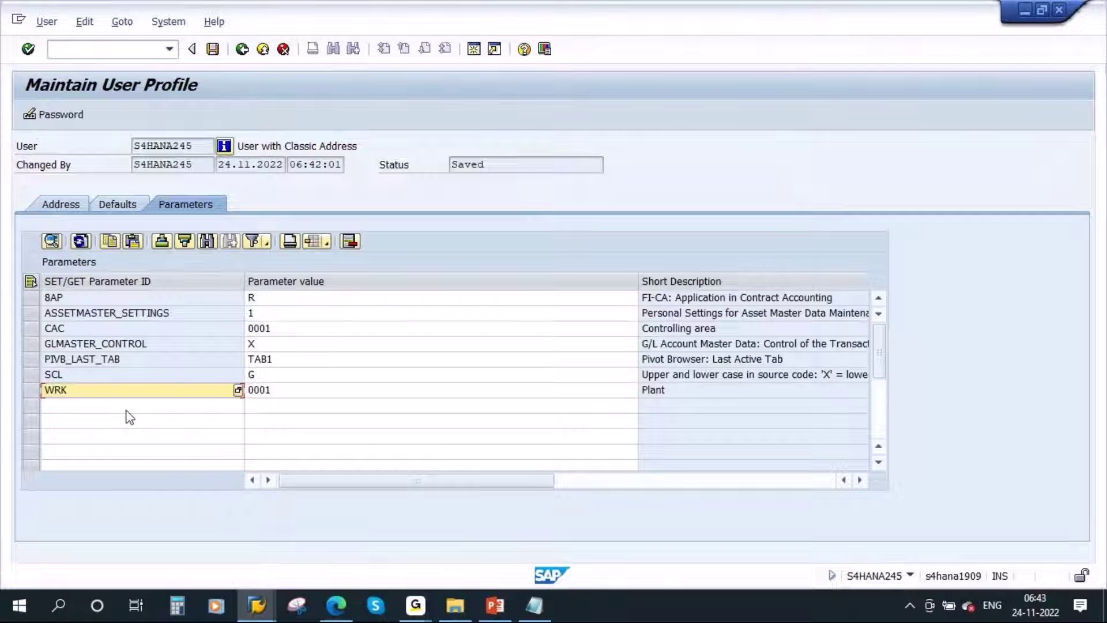
Step: Switch to the warehouse stocks window and examine the parameter ID in the Plant field's technical information
click(256, 605)
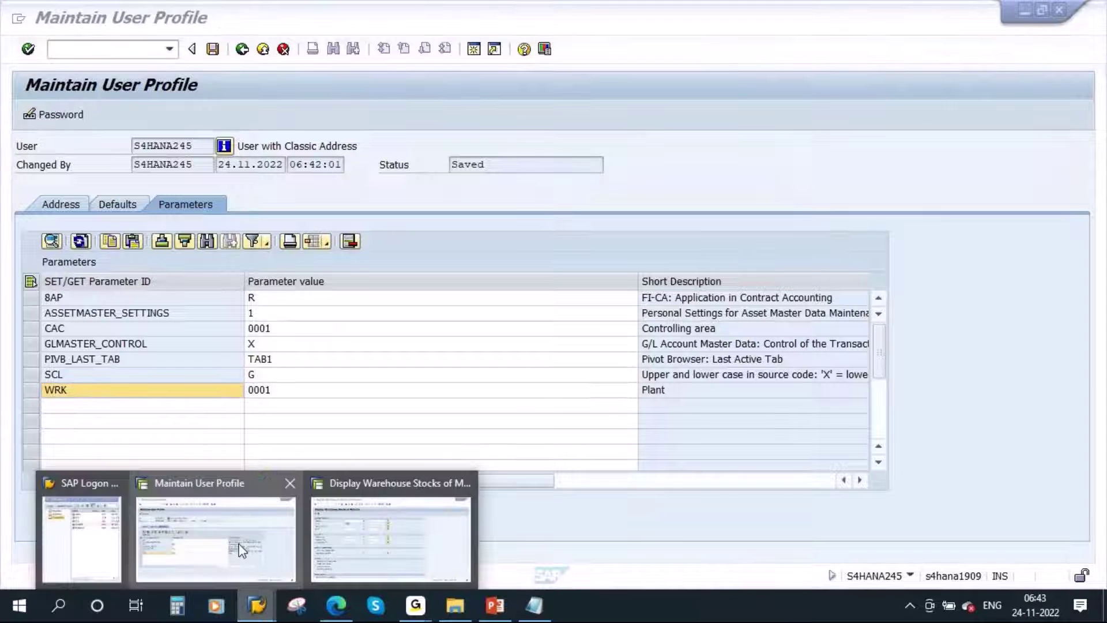
click(359, 521)
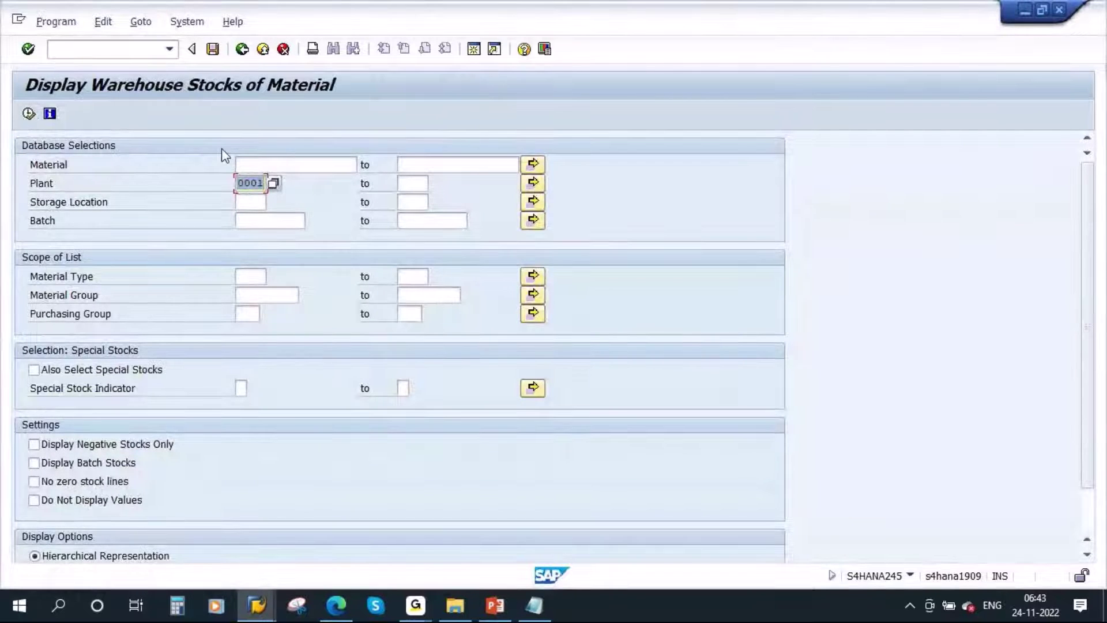
click(42, 183)
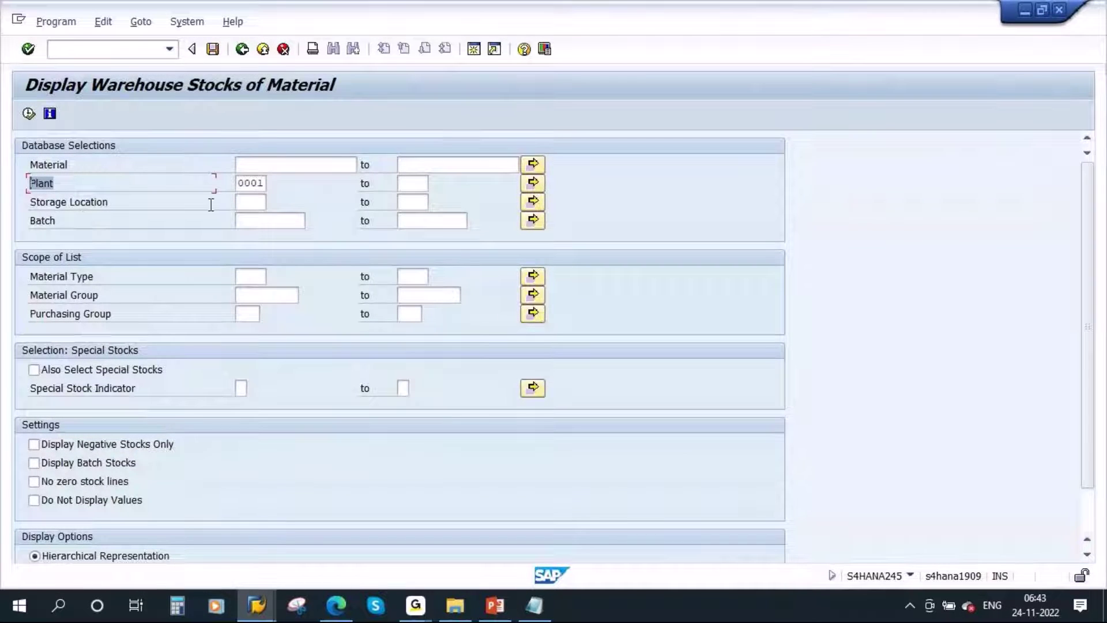
click(243, 182)
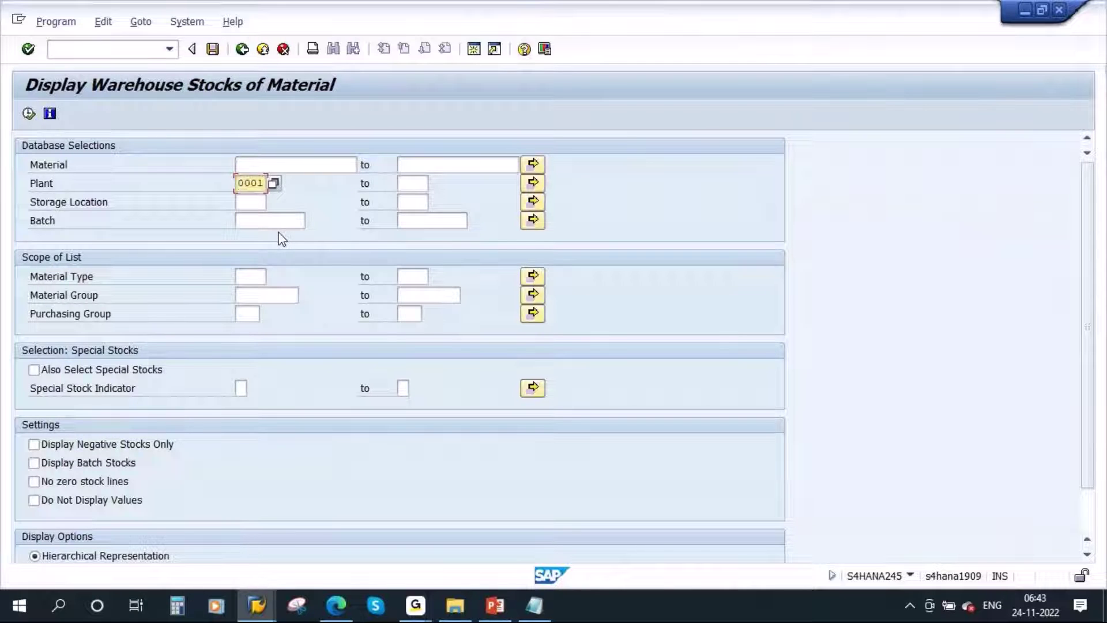
key(F8)
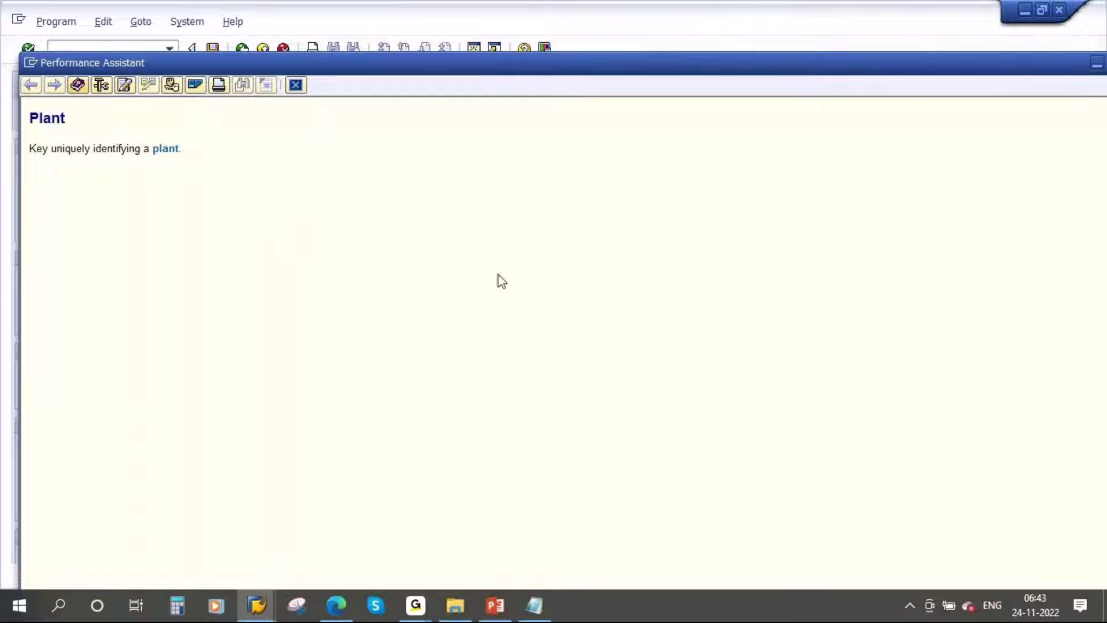
click(99, 86)
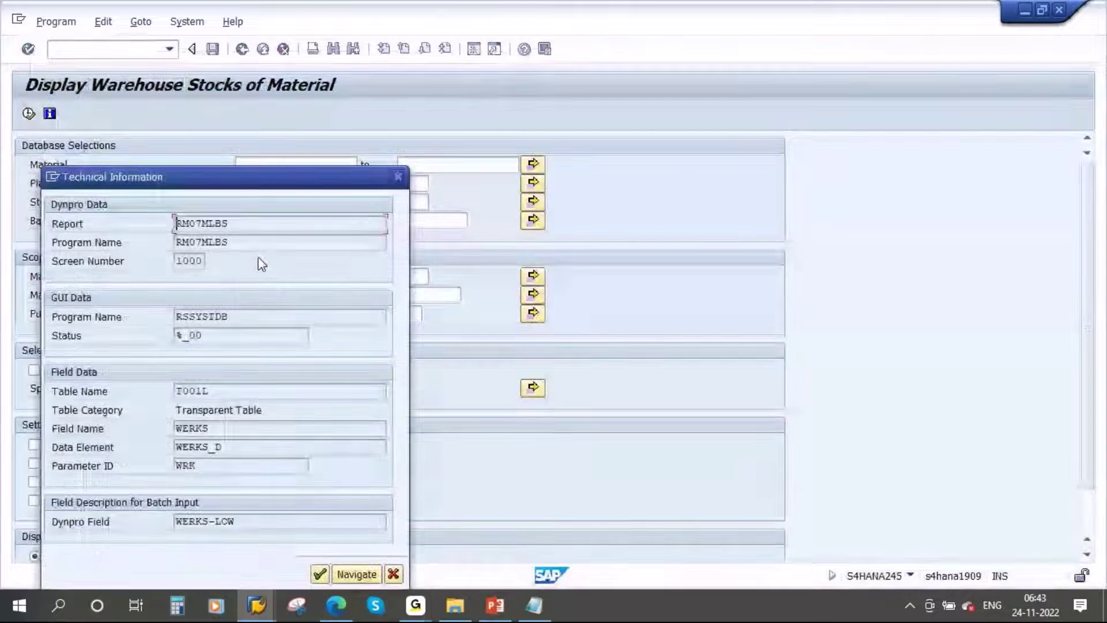
drag(197, 467, 306, 464)
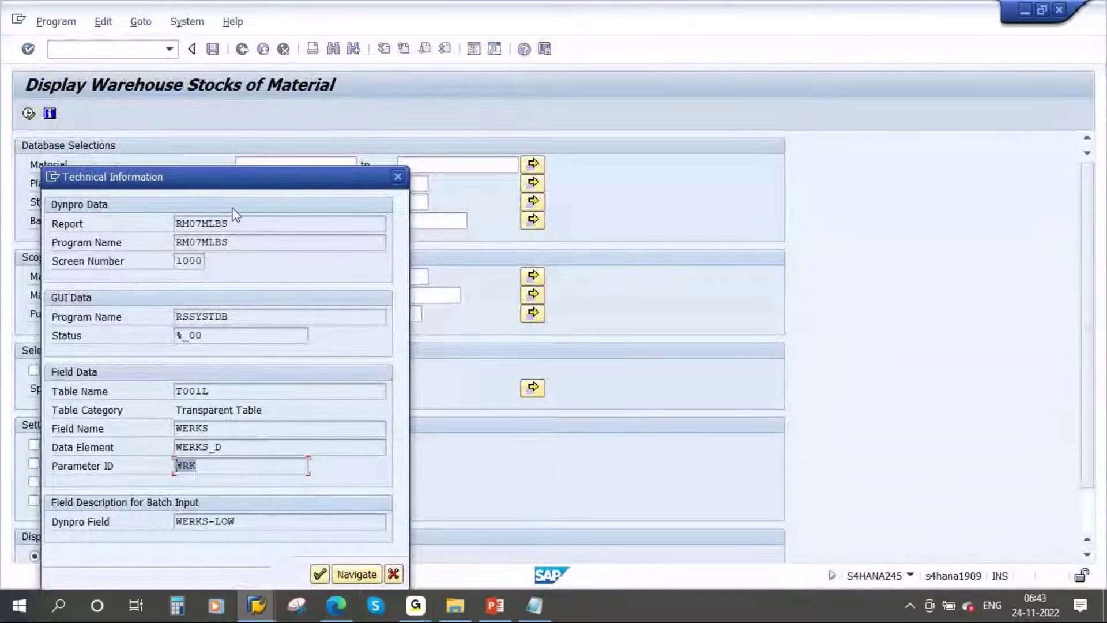
drag(215, 177, 529, 125)
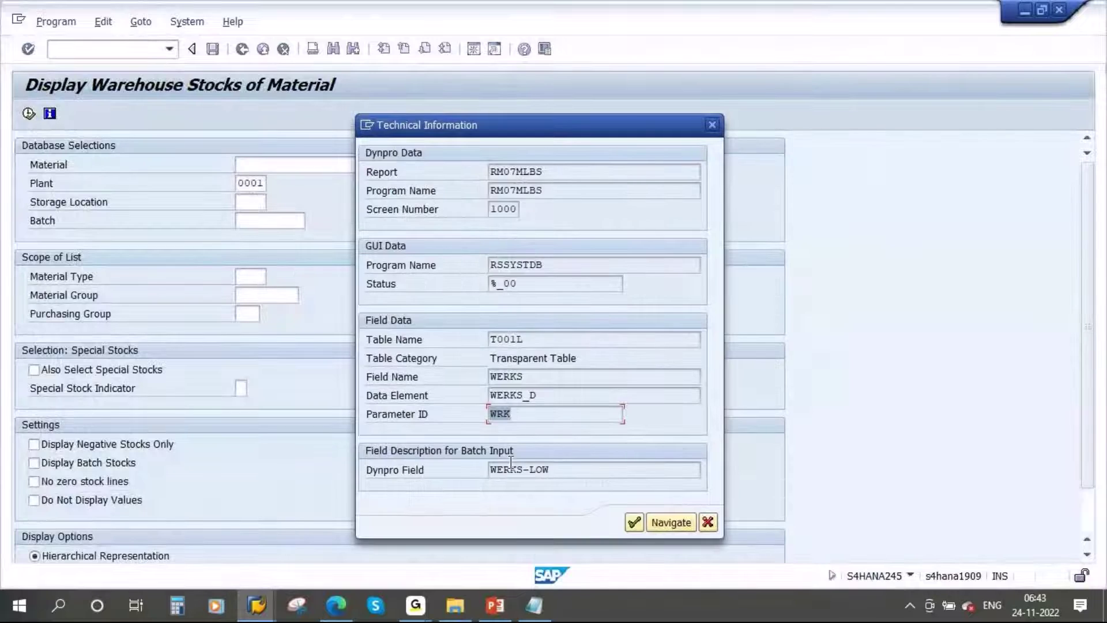
click(532, 415)
double_click(533, 415)
Step: Switch to Notepad, add the line "Parameter ID - WRK -> 0001" below the plant note and minimize it
click(533, 605)
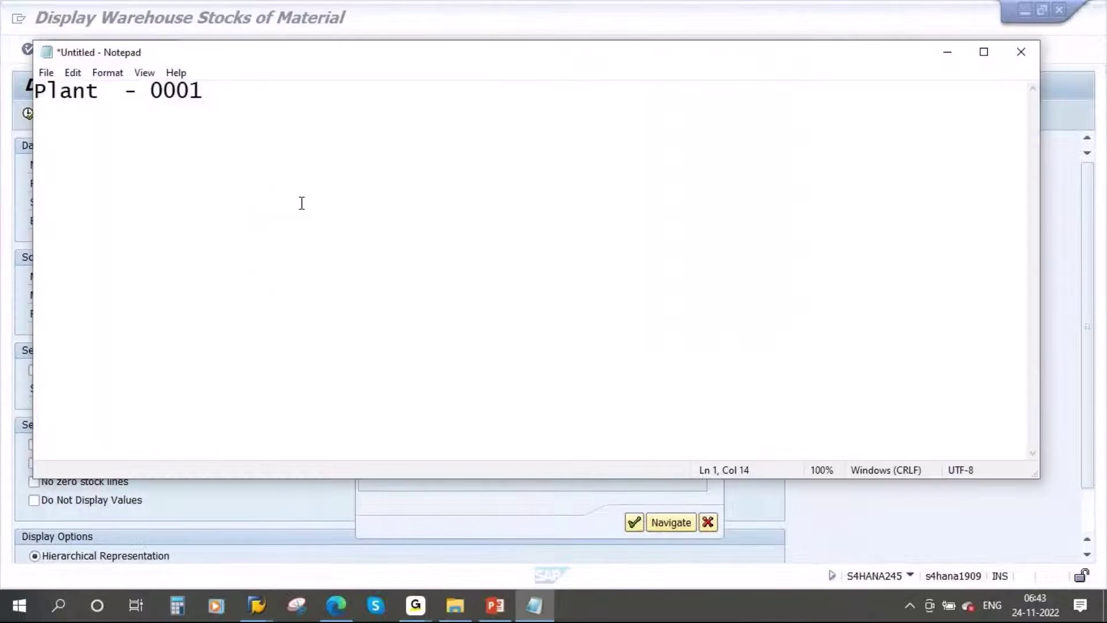
key(Return)
text(Parameter)
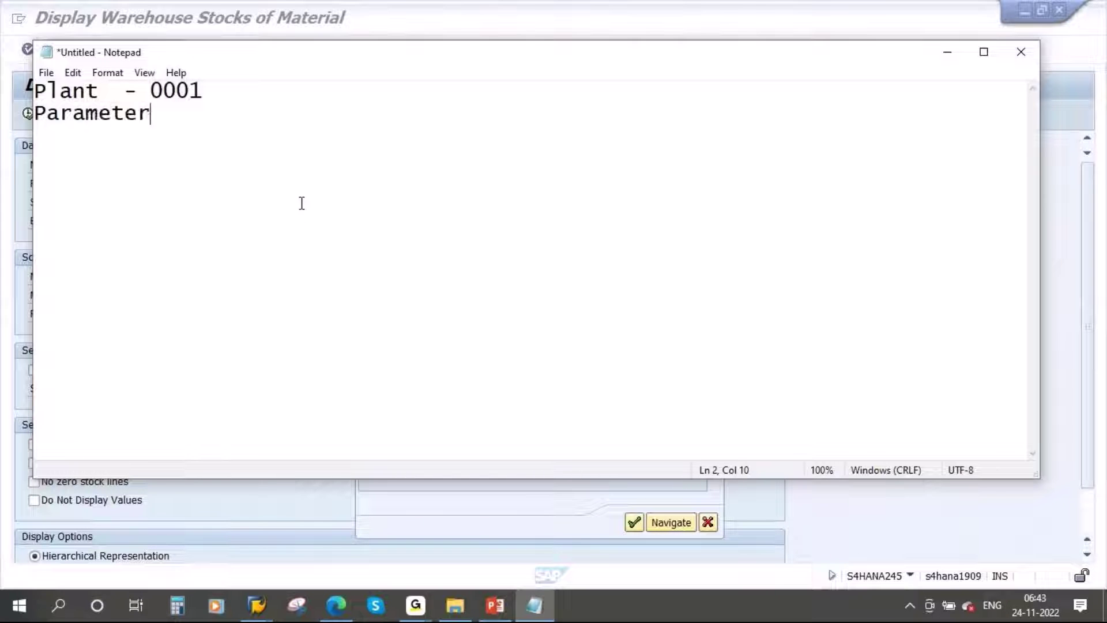
text( ID - )
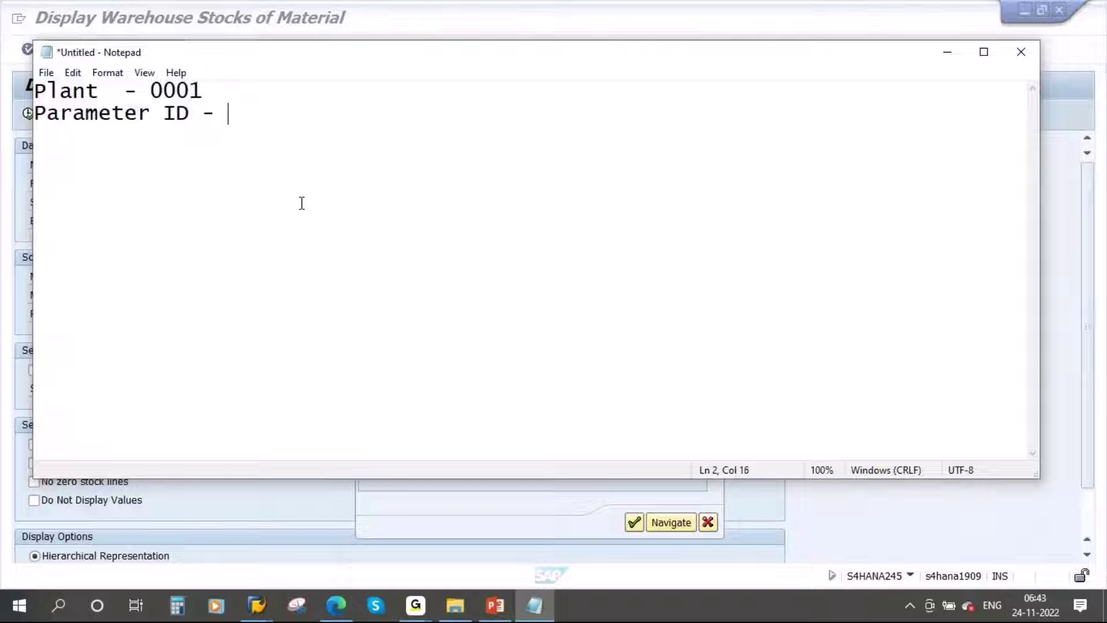
text(WRK )
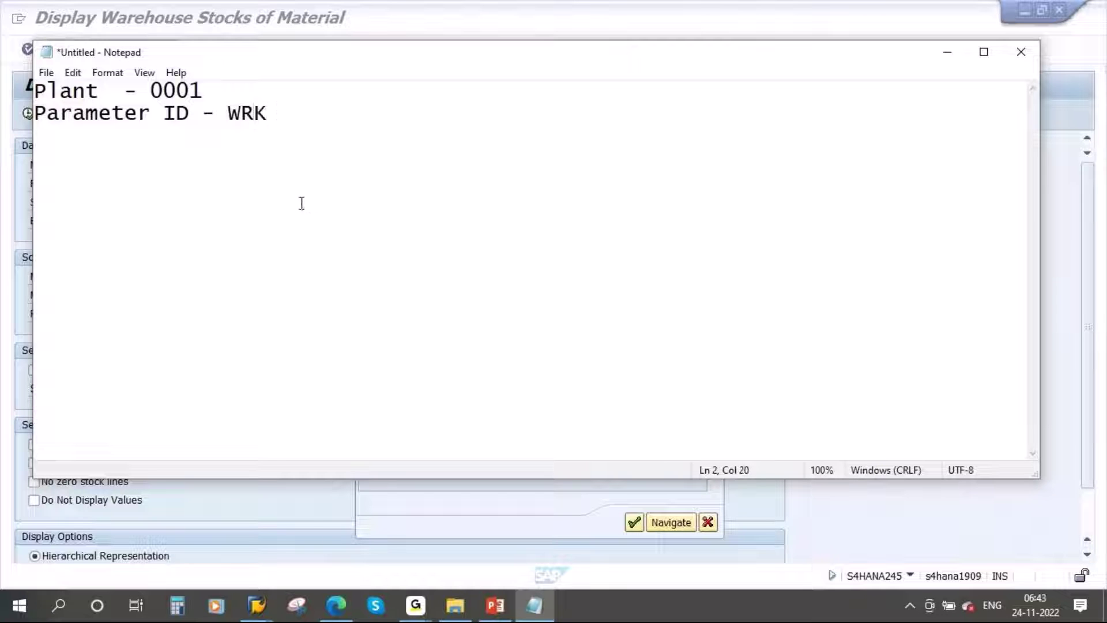
text(-> 0001)
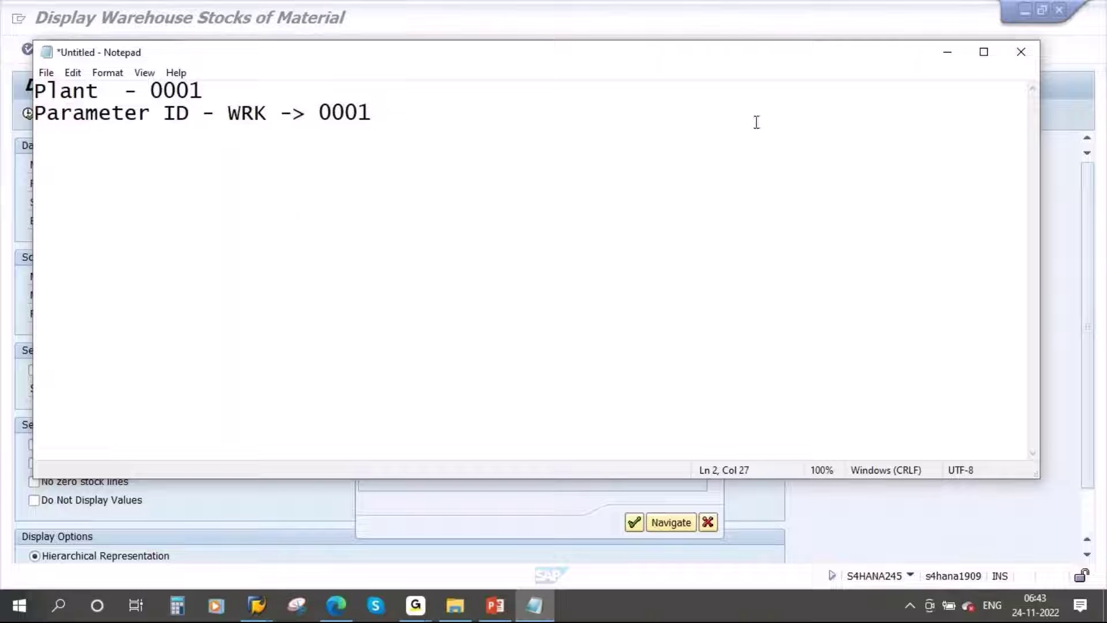
click(947, 52)
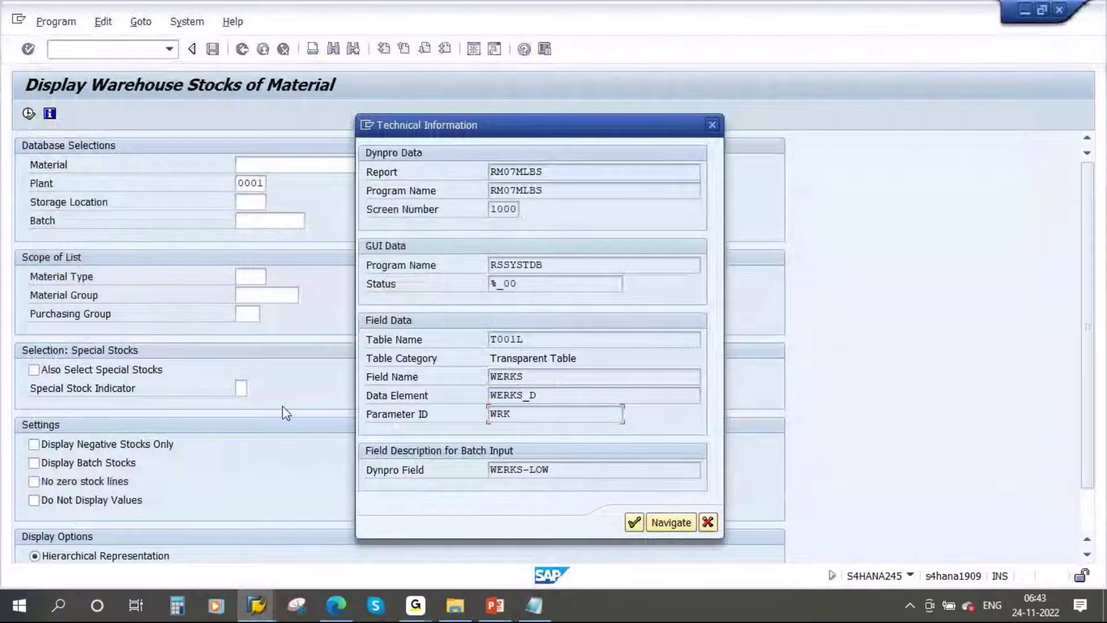
Step: Close the Plant field's technical information and help, and return to the WRK parameter value in Maintain User Profile
click(634, 522)
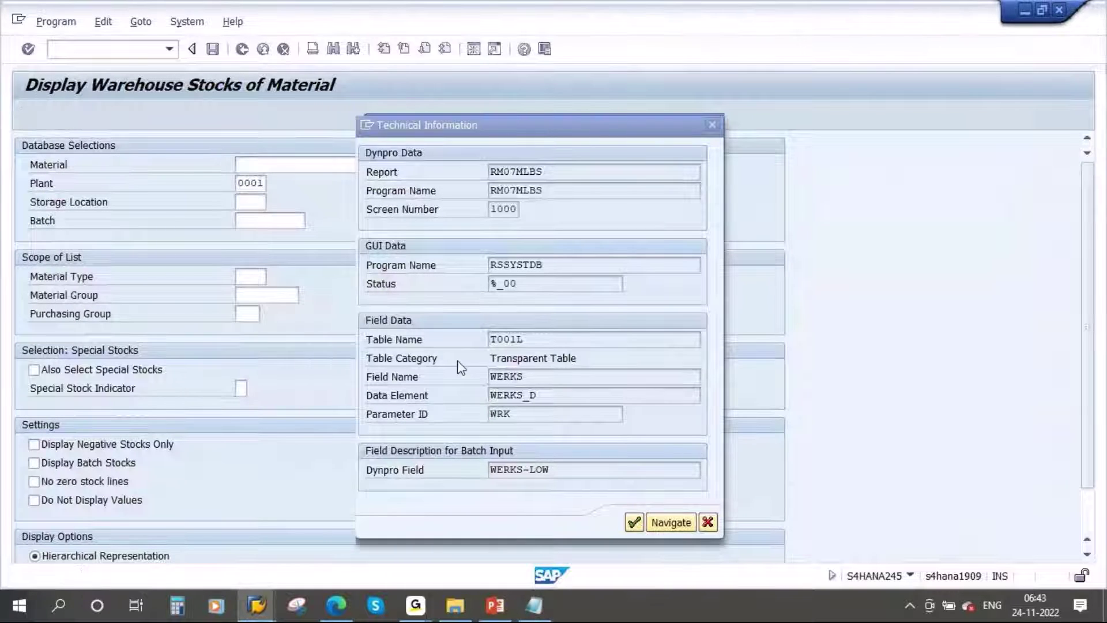
click(295, 85)
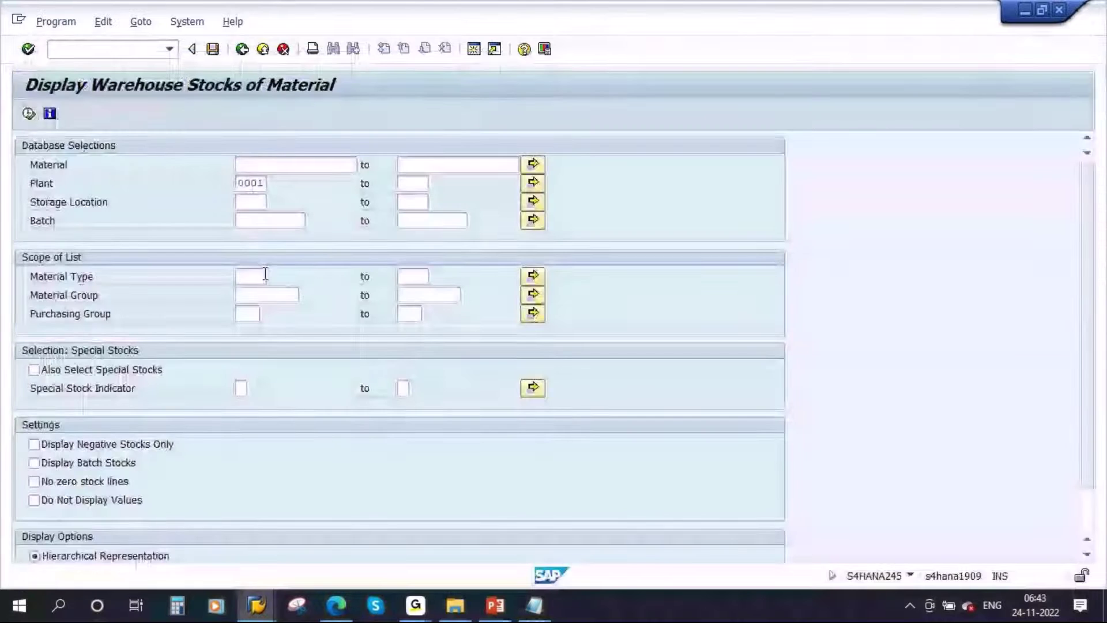
mouse_move(260, 613)
click(241, 534)
click(65, 391)
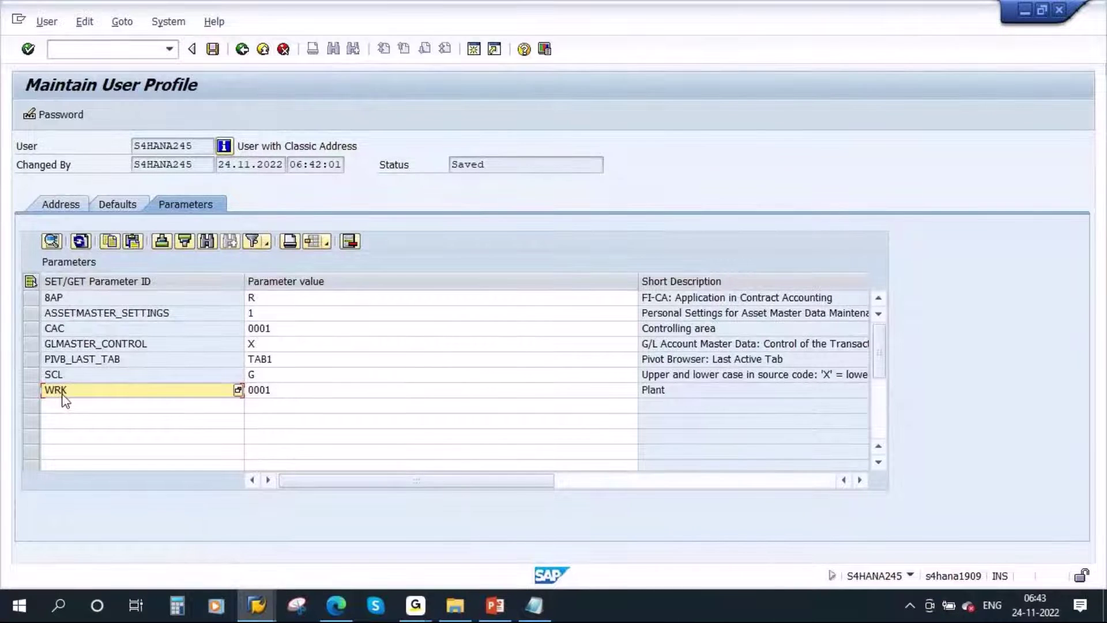
click(279, 395)
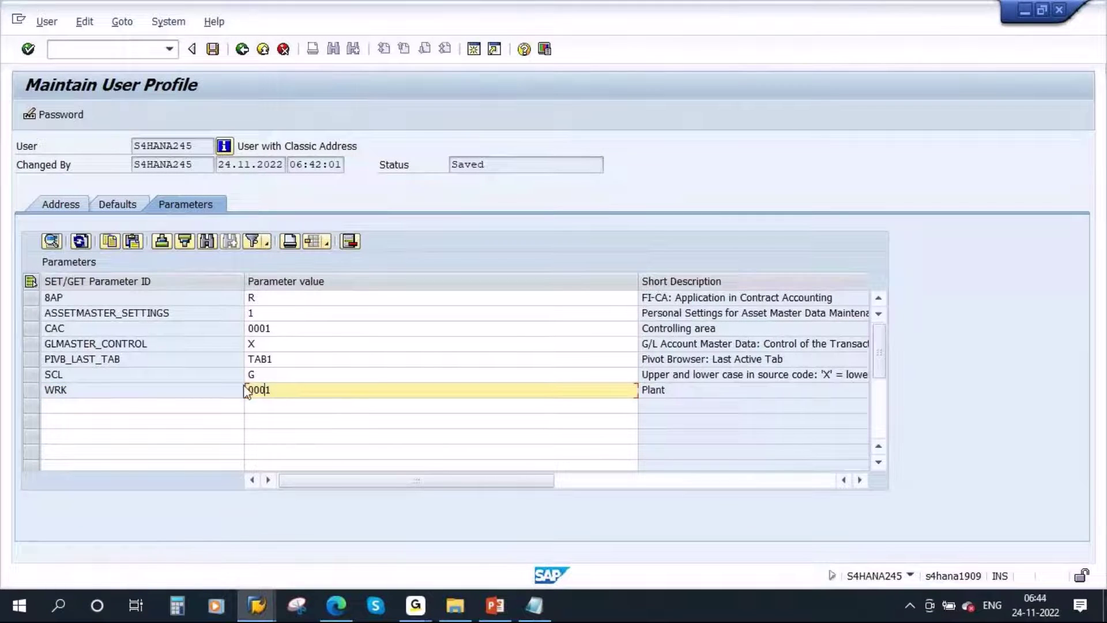
Step: Review the WRK parameter's value and short description, then switch to PowerPoint and present the User Parameters slide full screen
double_click(279, 391)
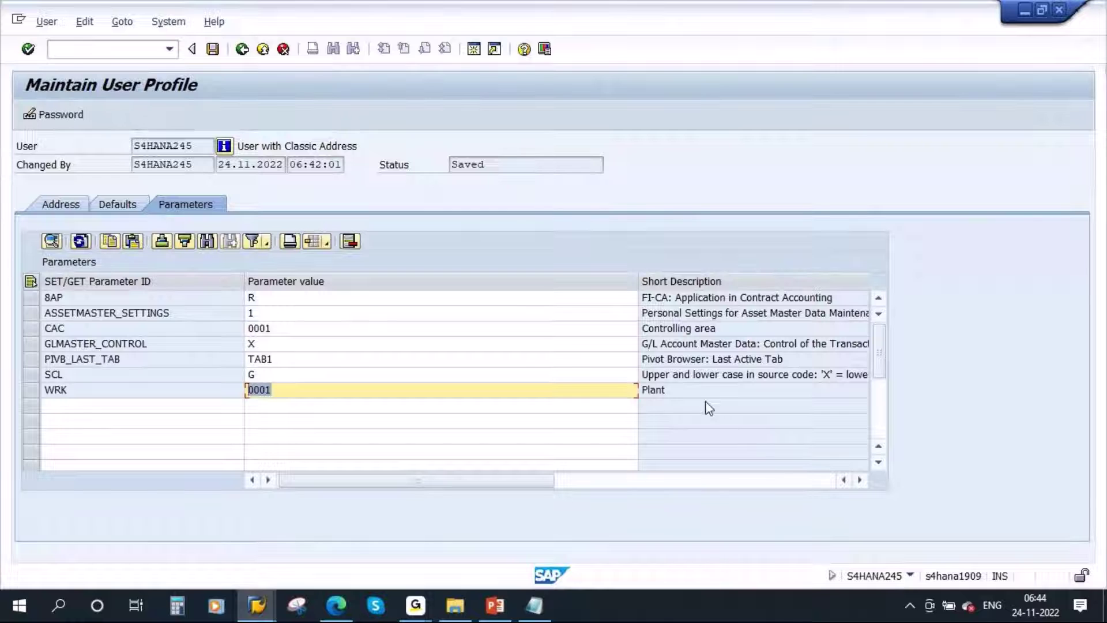
click(661, 396)
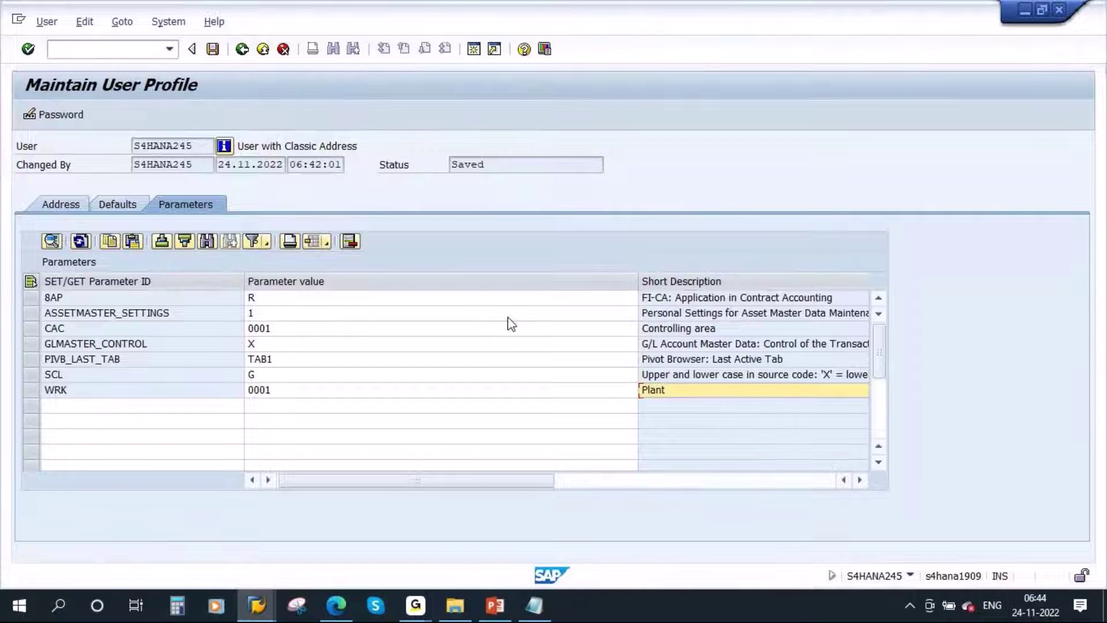
click(495, 605)
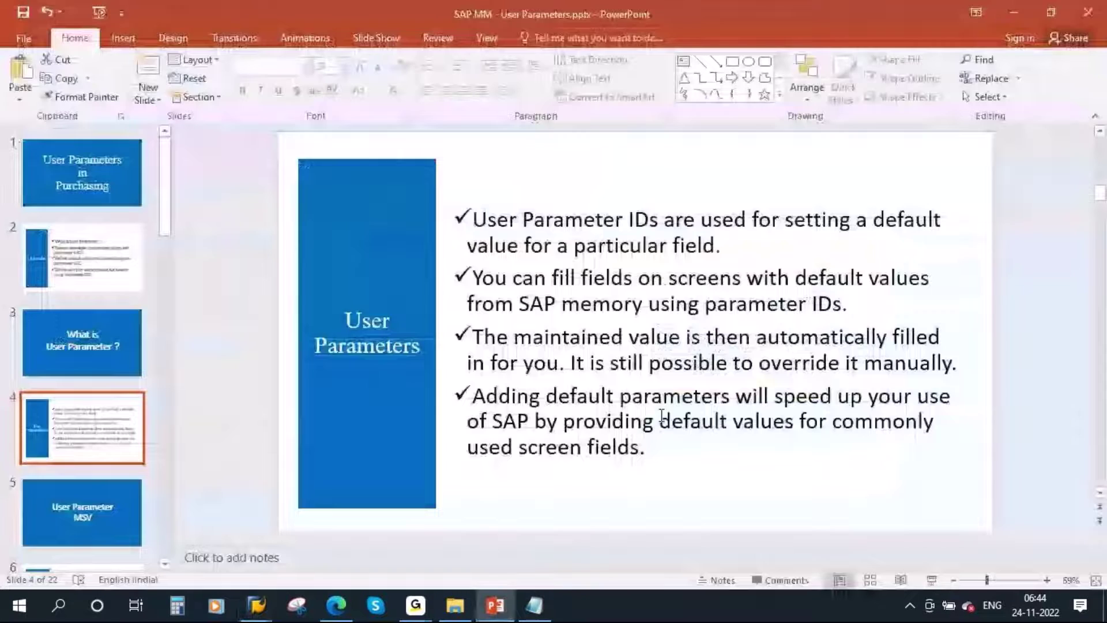
click(930, 580)
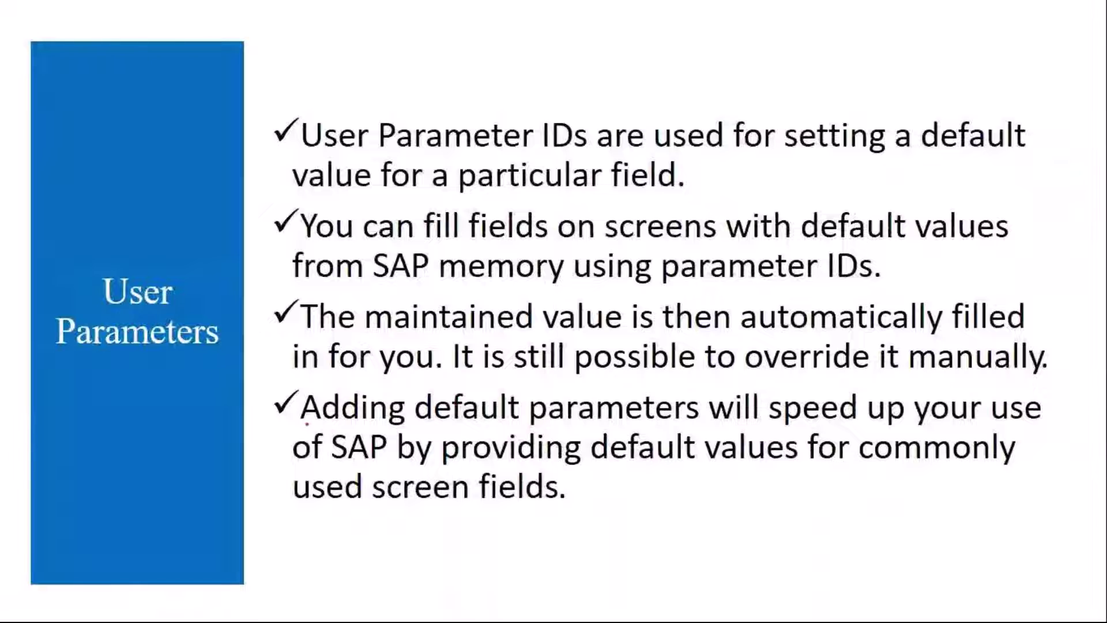
Step: Underline the slide's bullet about default parameters speeding up SAP use with the pen, then erase the ink
drag(307, 424, 1016, 422)
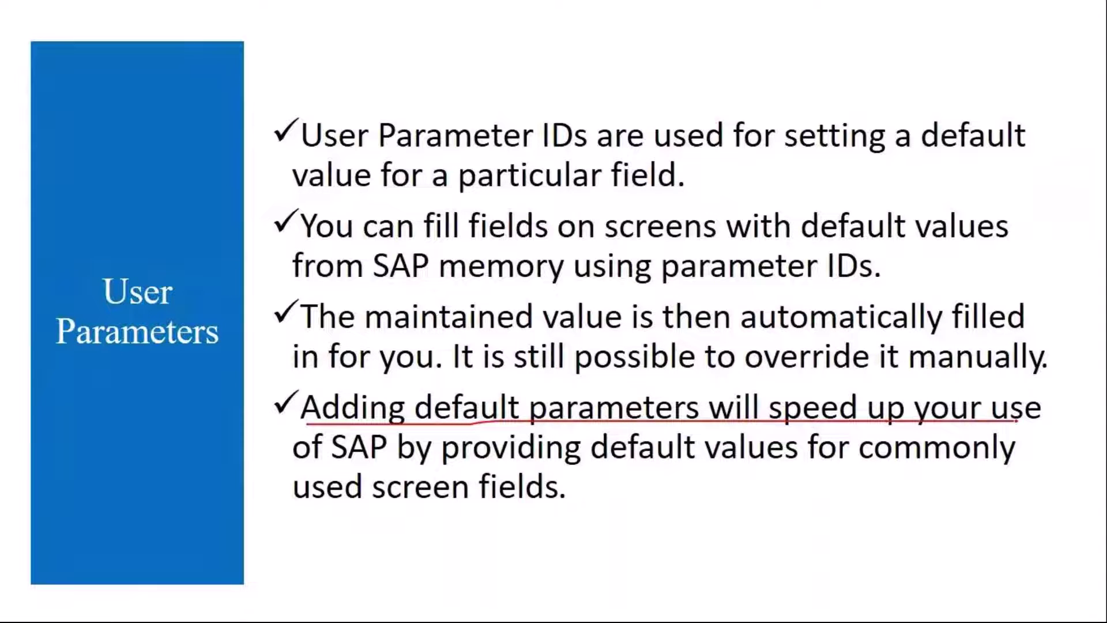
drag(292, 464, 1016, 466)
drag(292, 506, 579, 502)
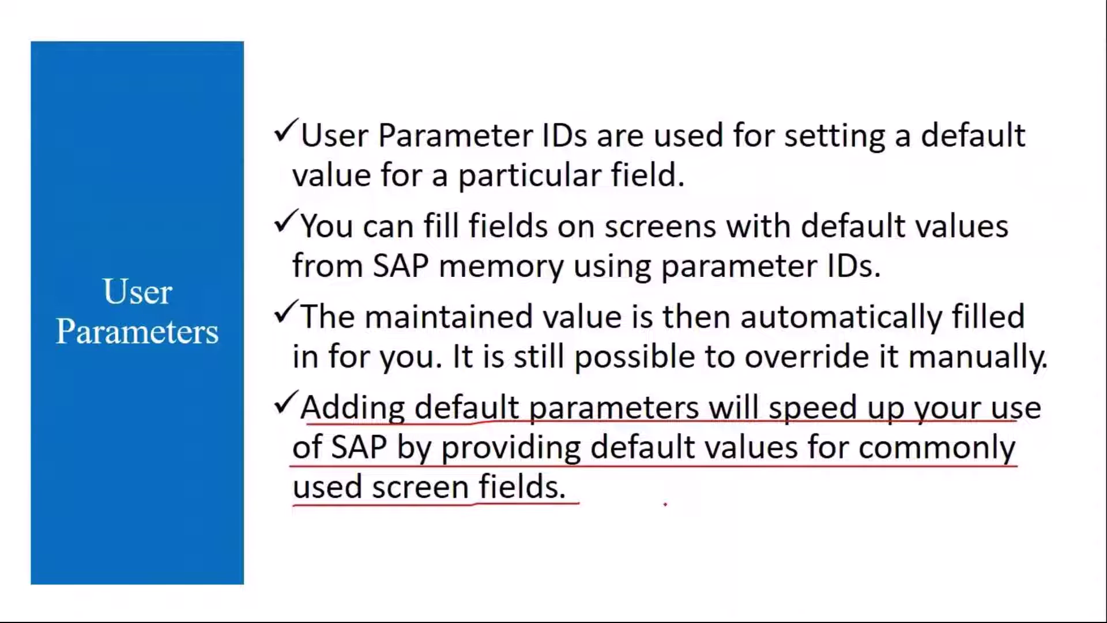
key(e)
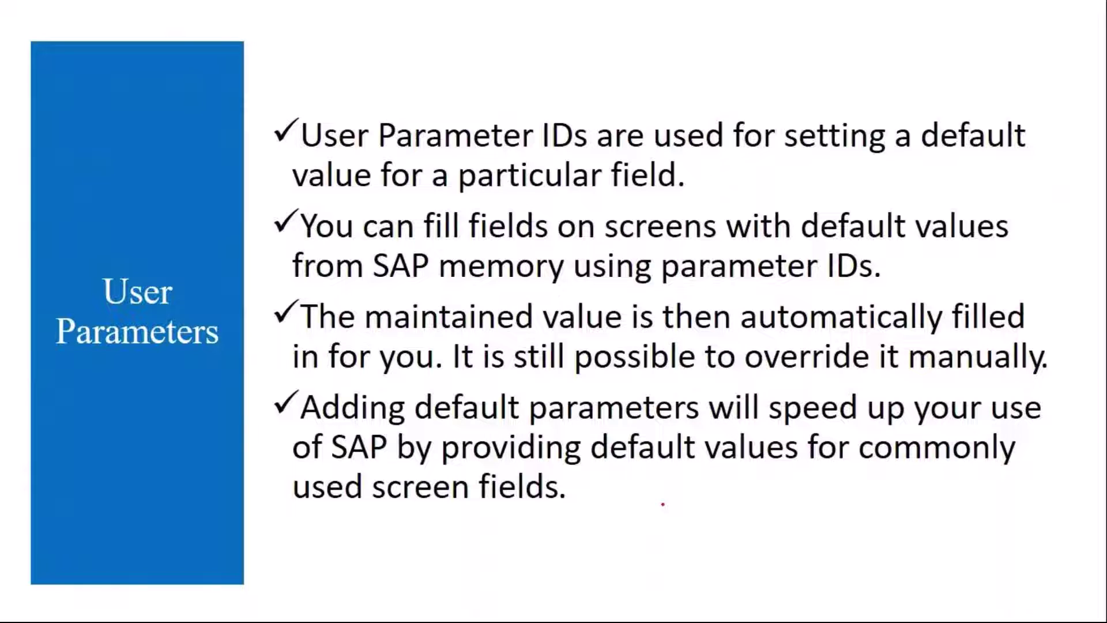
Step: Underline the bullet about the automatically filled value and manual override, erase the ink and end the slide show
drag(309, 331, 982, 338)
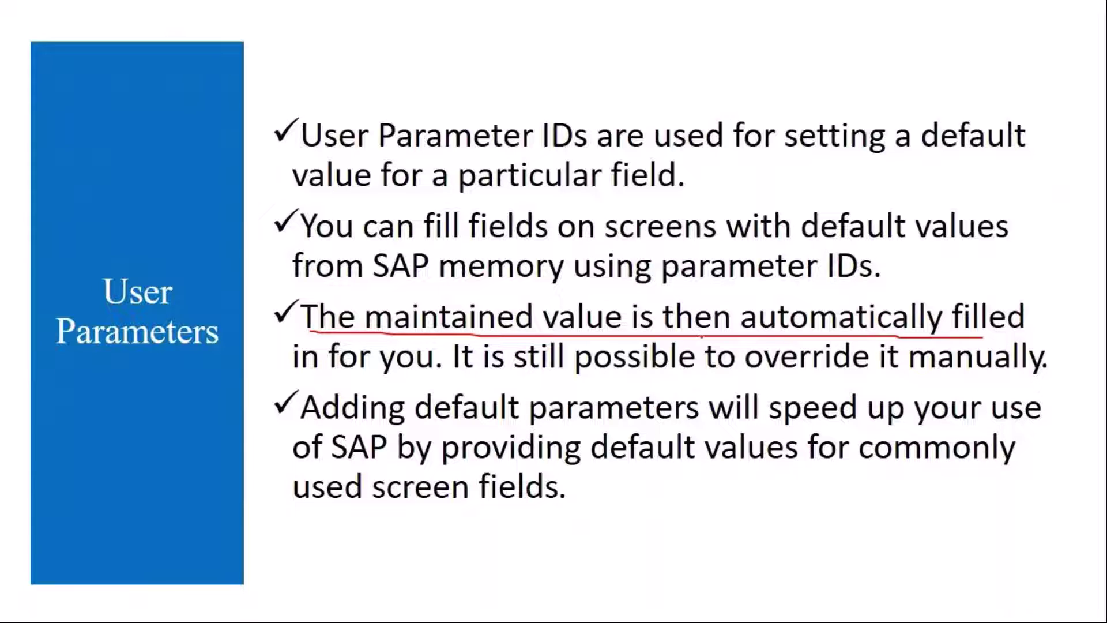
drag(293, 374, 1003, 373)
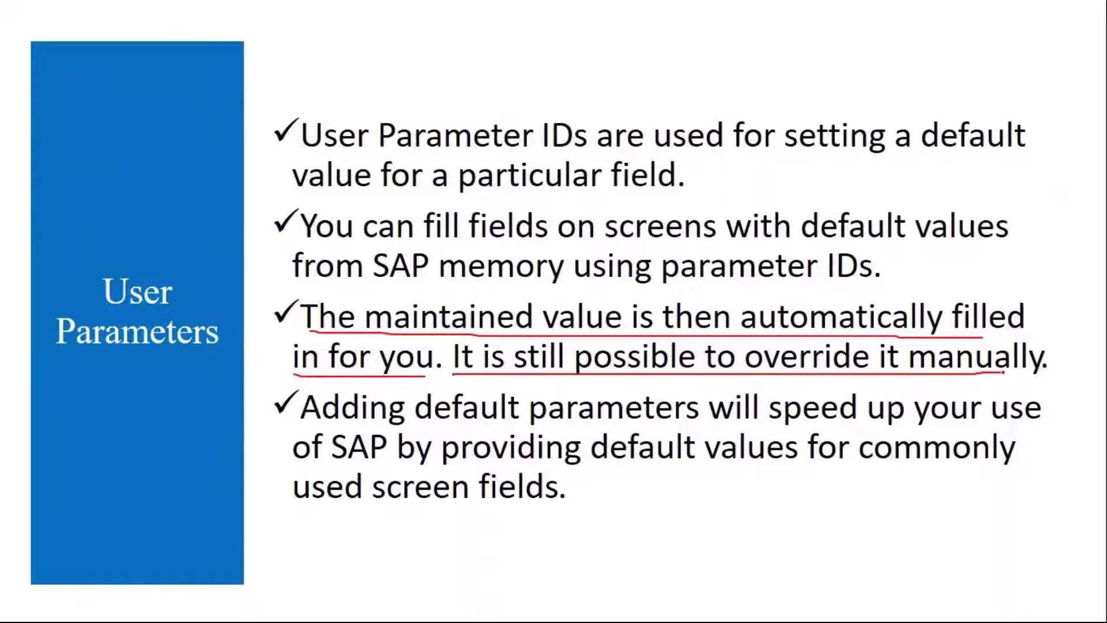
key(e)
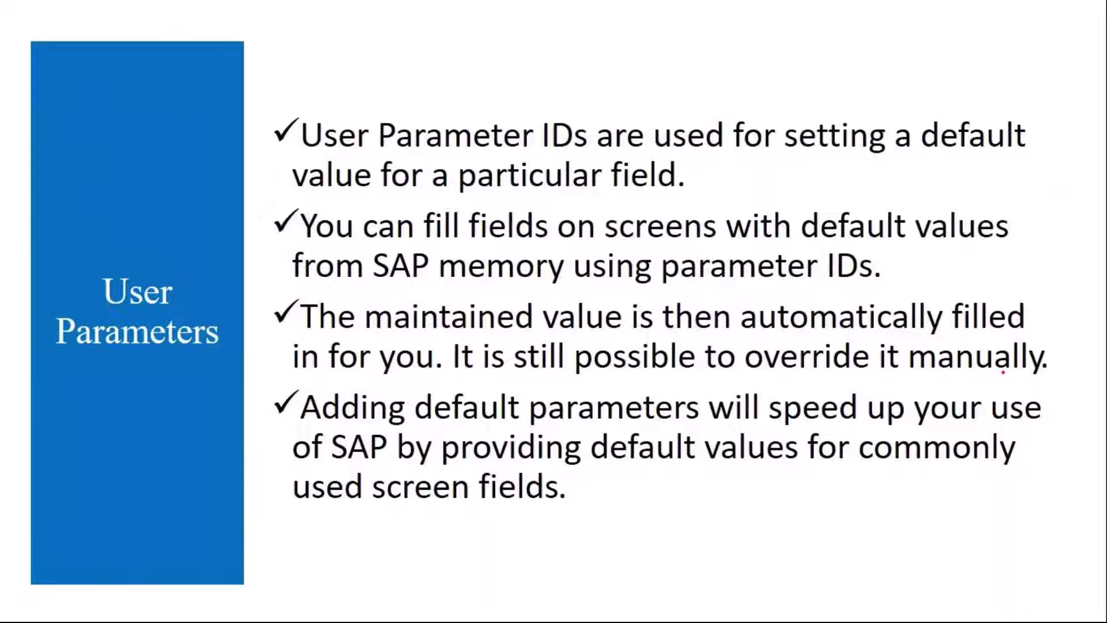
key(Escape)
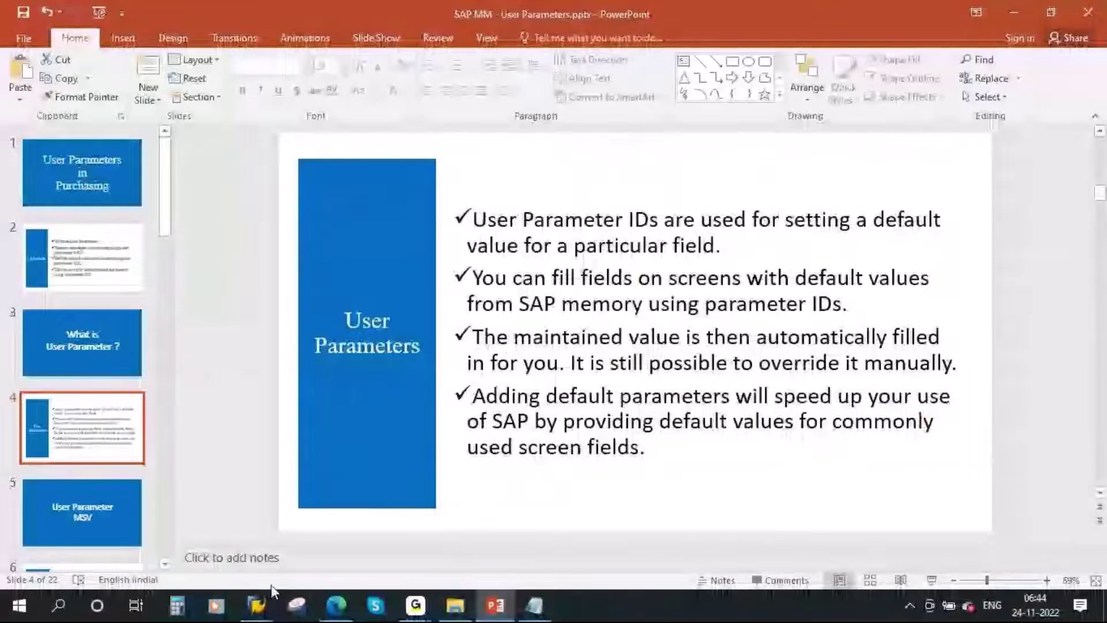
Step: Switch to the SAP warehouse stocks window and log off from all sessions with the command /NEX
mouse_move(256, 610)
click(386, 539)
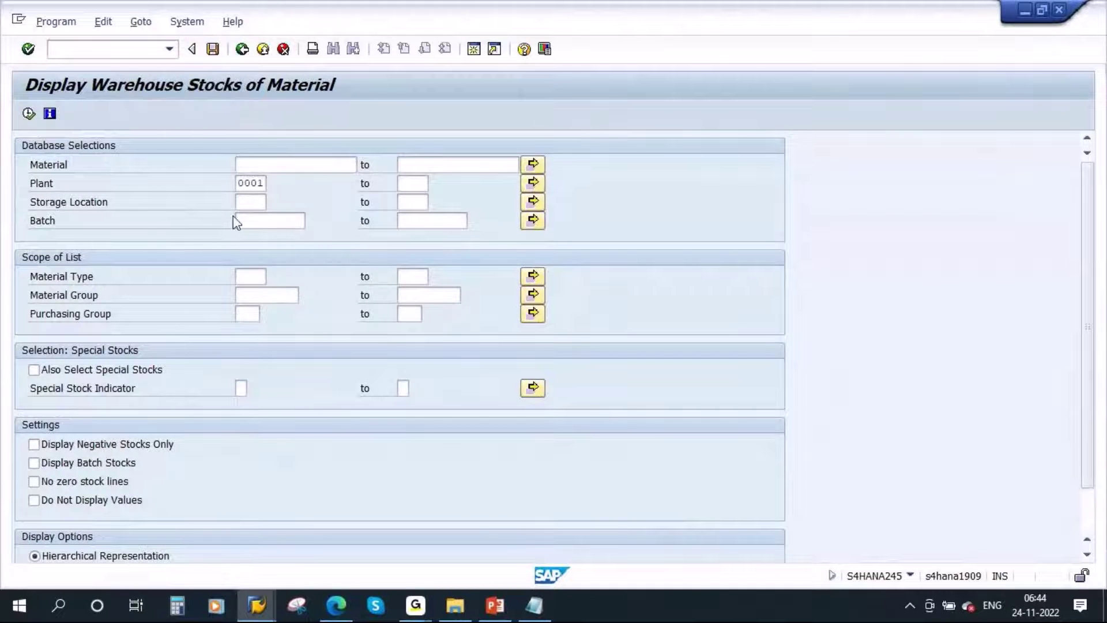
key(F1)
click(406, 281)
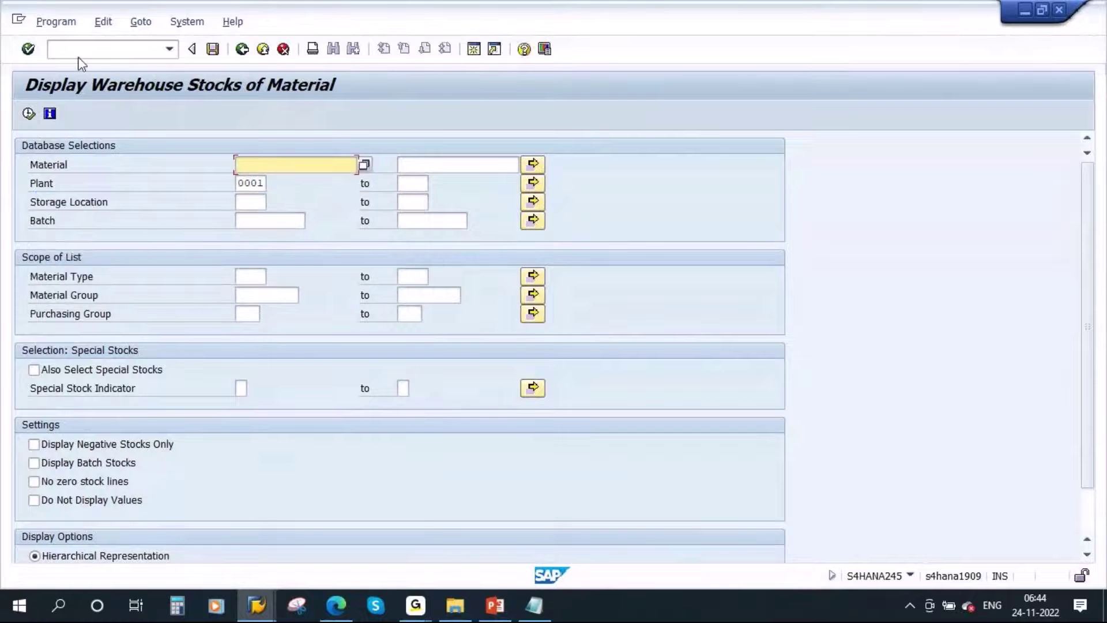
click(79, 51)
text(/NEX)
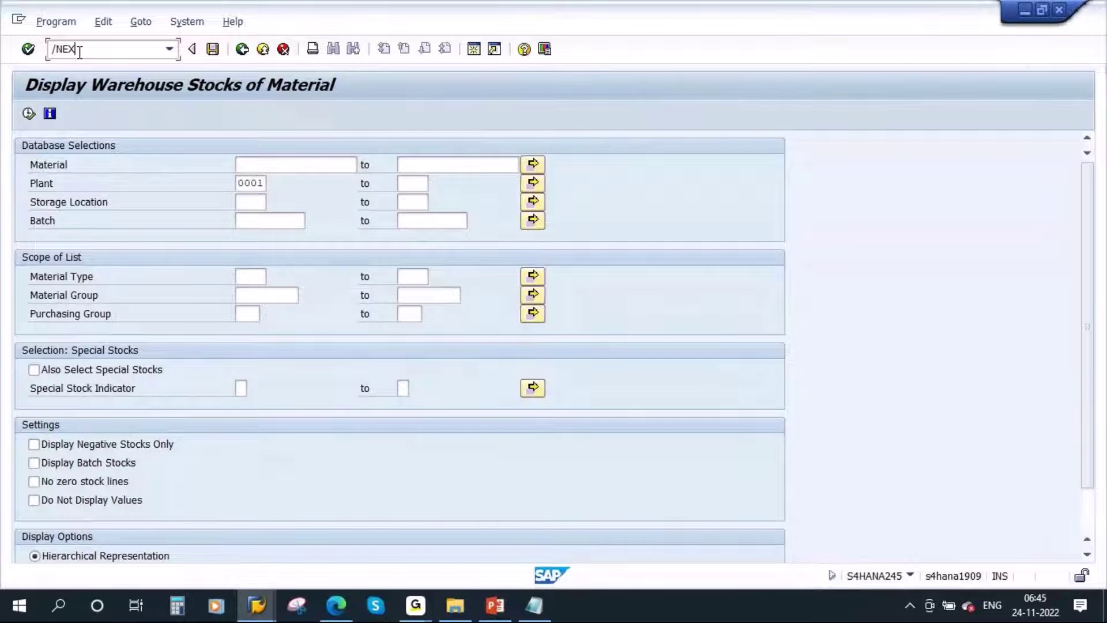
key(Return)
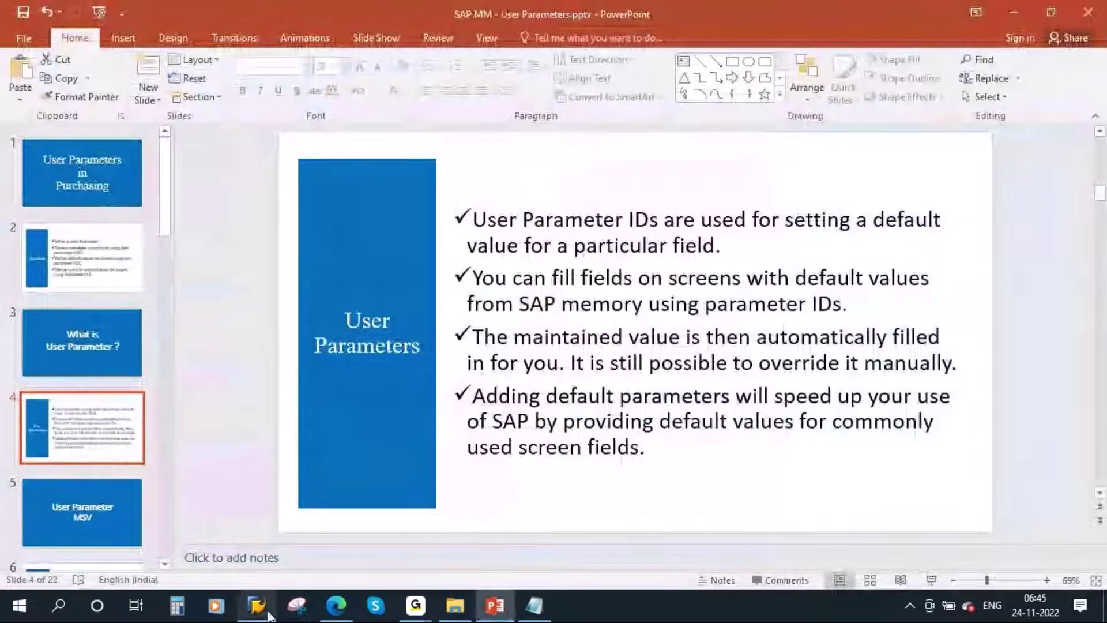
Step: Return to the SAP logon screen, enter the user name and account password, and log on to client 800
click(267, 615)
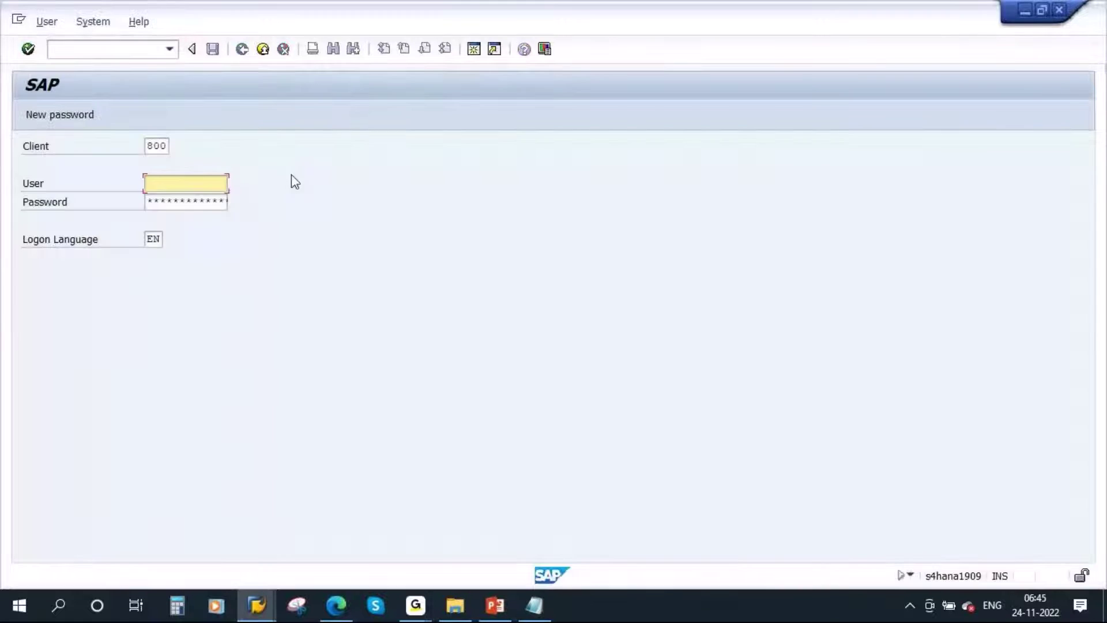
click(184, 183)
click(160, 198)
key(Tab)
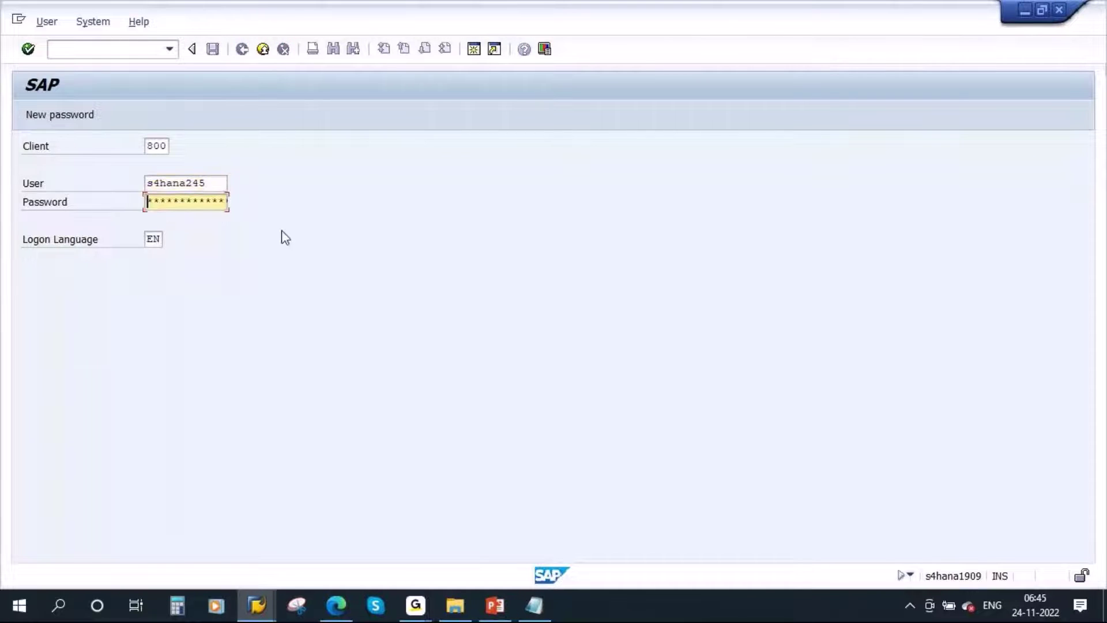
text(***)
key(Home)
key(Right)
key(Right)
key(Right)
key(Right)
key(Right)
key(Right)
key(Right)
key(Right)
key(Right)
key(Right)
key(Right)
key(Return)
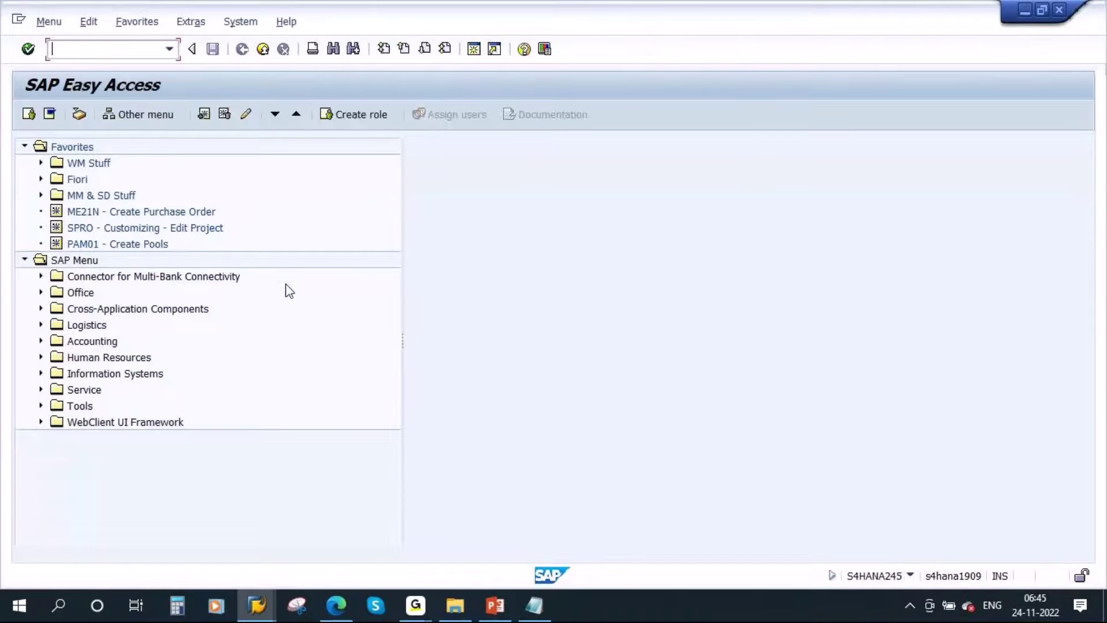
Step: Run transaction MB51 and check the default value in the Plant field of the Material Document List
text(mb51)
key(Return)
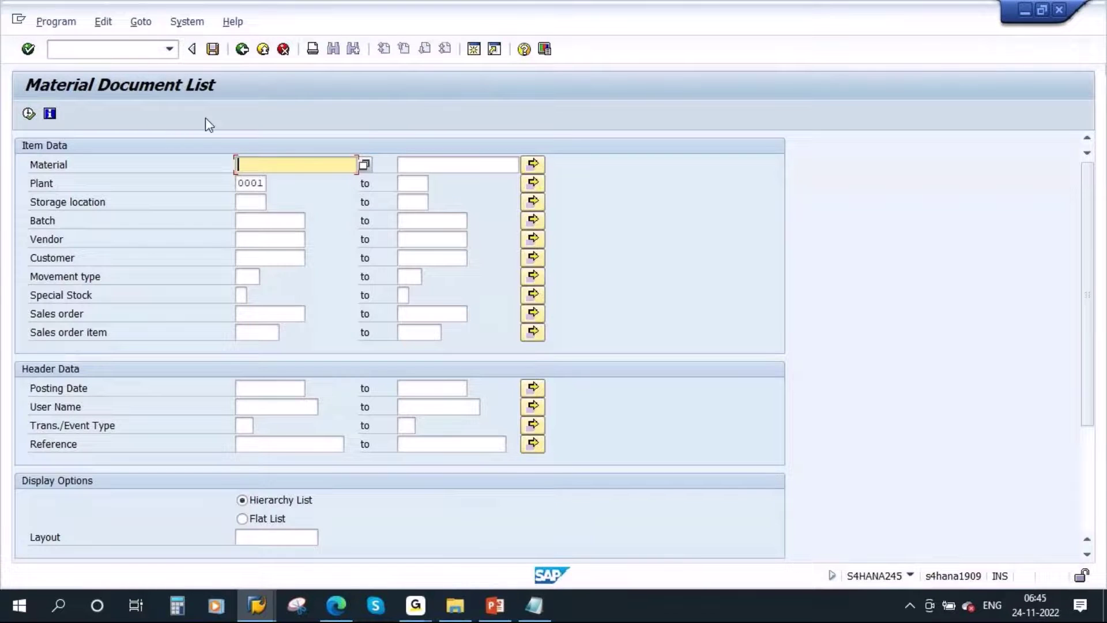
double_click(241, 188)
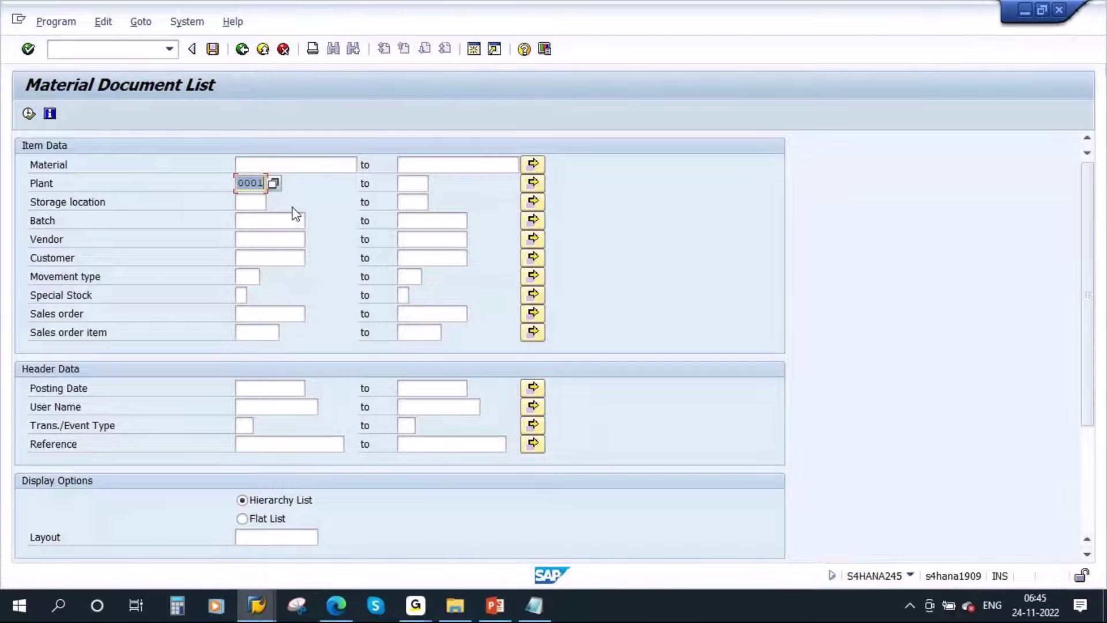
Step: Open and cancel the Plant field's value search, override the plant with 1010 and exit to SAP Easy Access
click(273, 183)
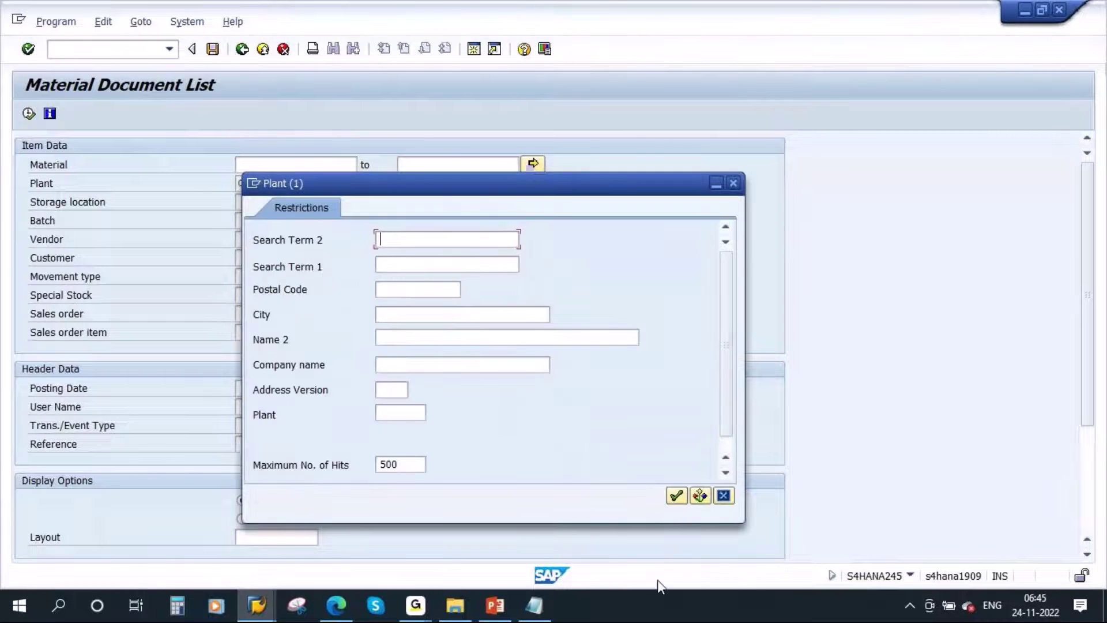
click(723, 495)
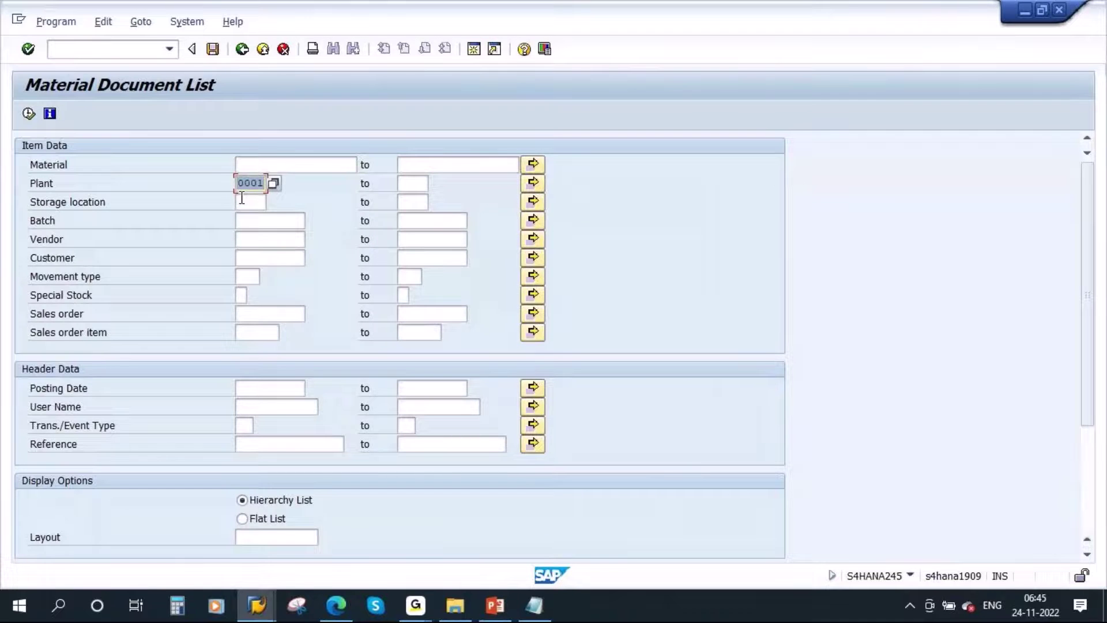
text(1010)
click(267, 55)
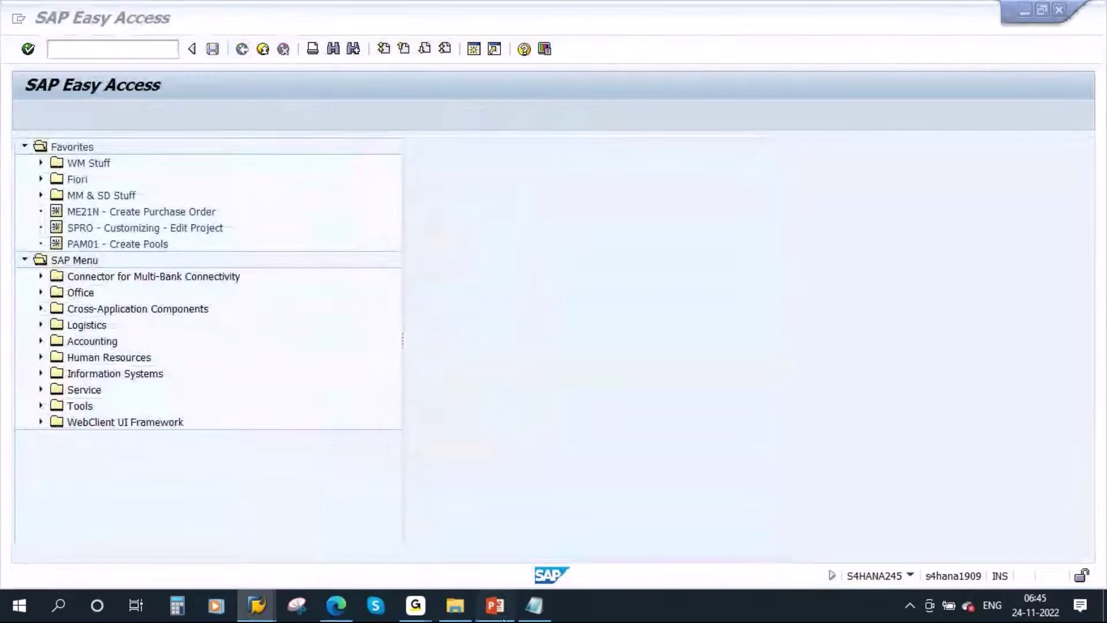
Step: Switch to PowerPoint, start the slide show from the User Parameters slide and advance to the bulleted User Parameter MSV slide
click(494, 605)
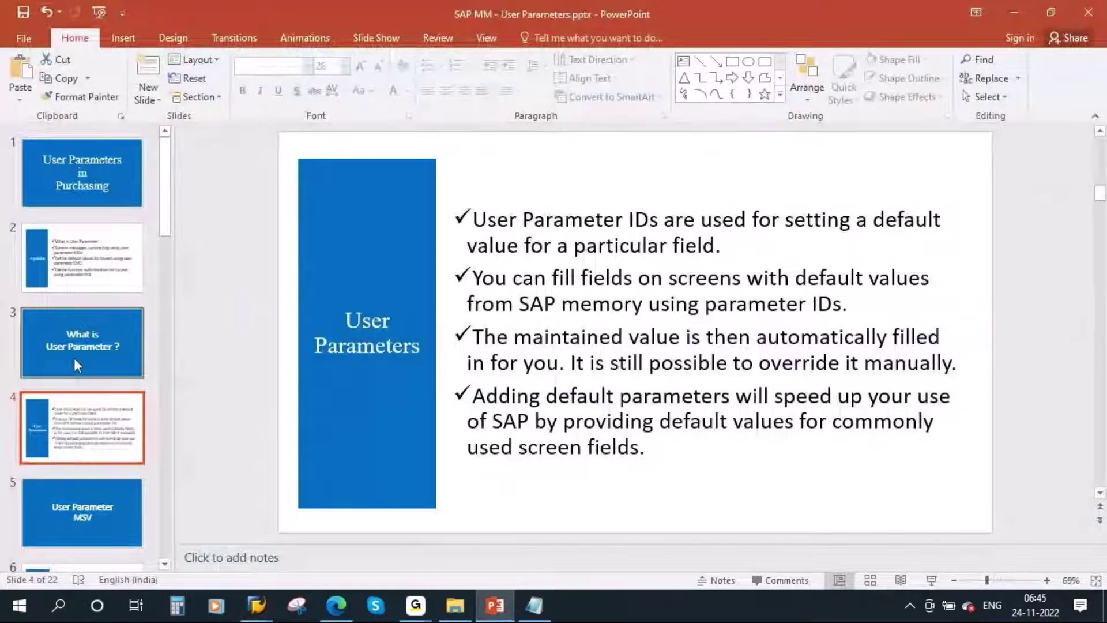
scroll(75, 357, down, 3)
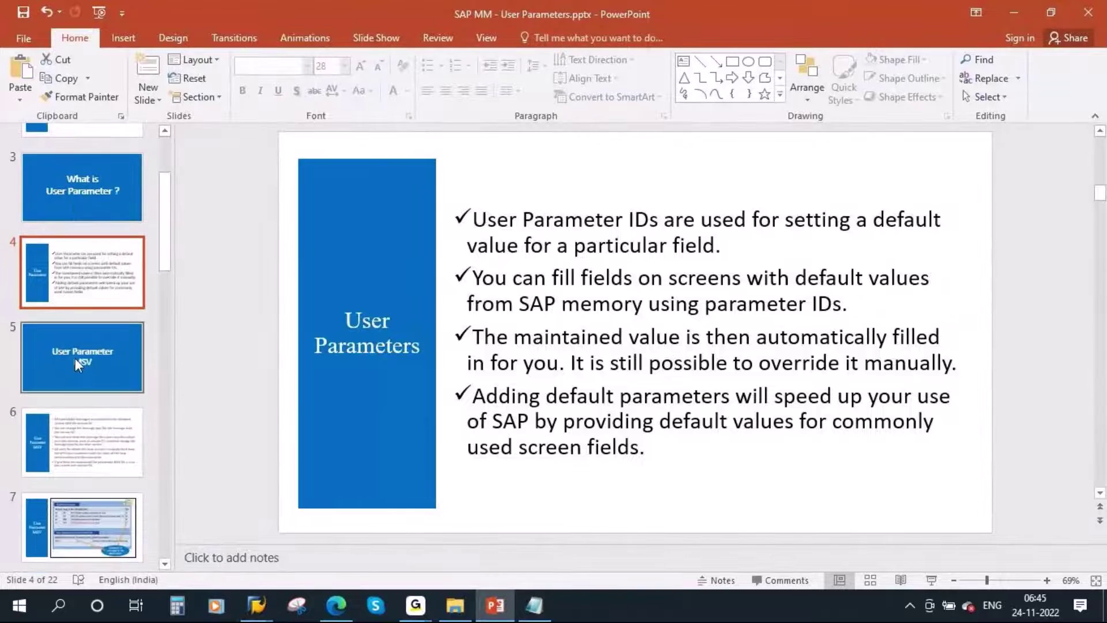
click(928, 581)
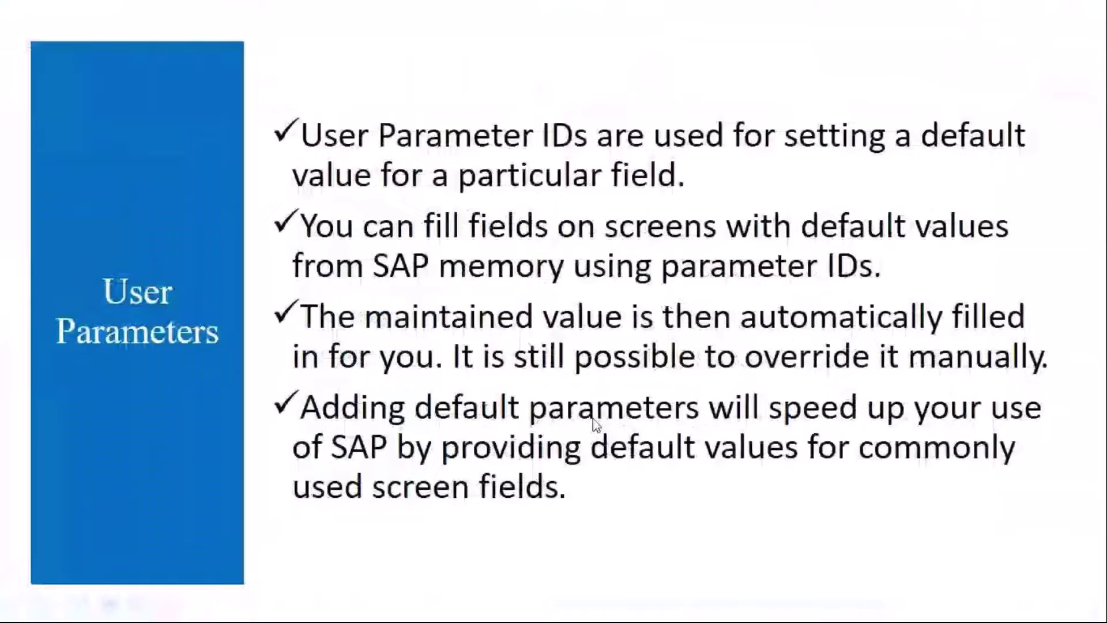
click(593, 419)
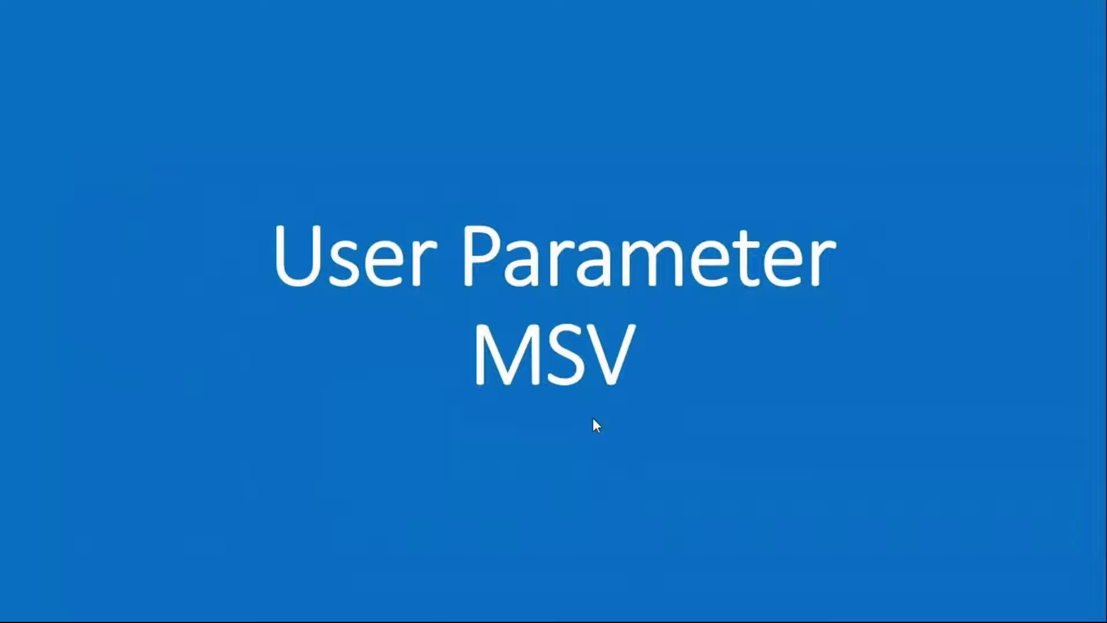
click(593, 419)
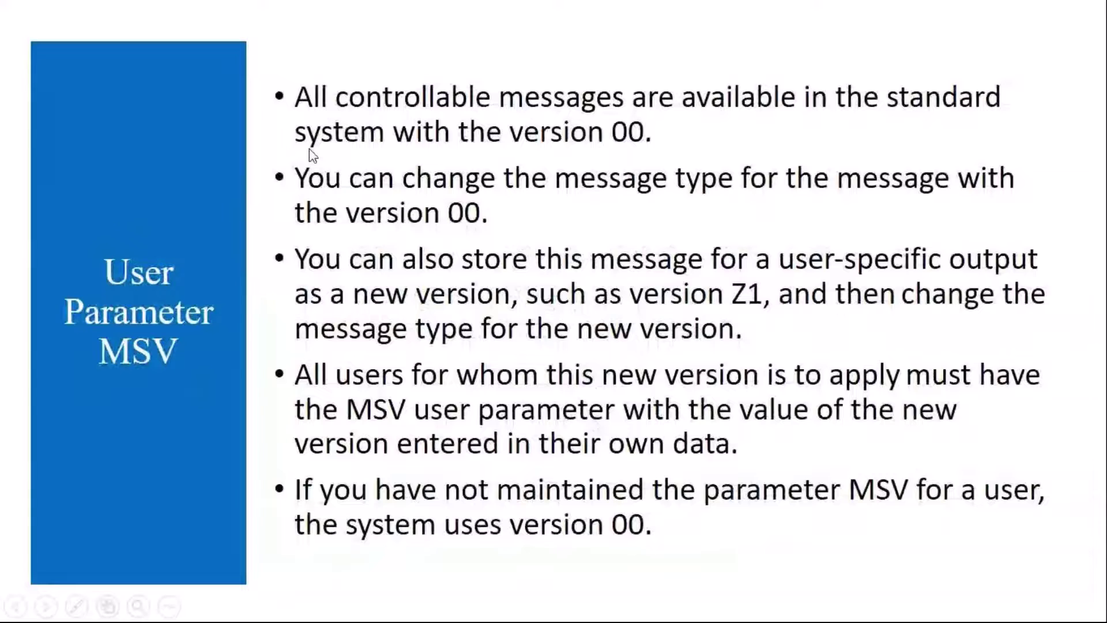
Step: Underline the first two bullets about version 00 messages on the MSV slide with the pen, then erase the ink
key(ctrl+p)
drag(297, 115, 1002, 115)
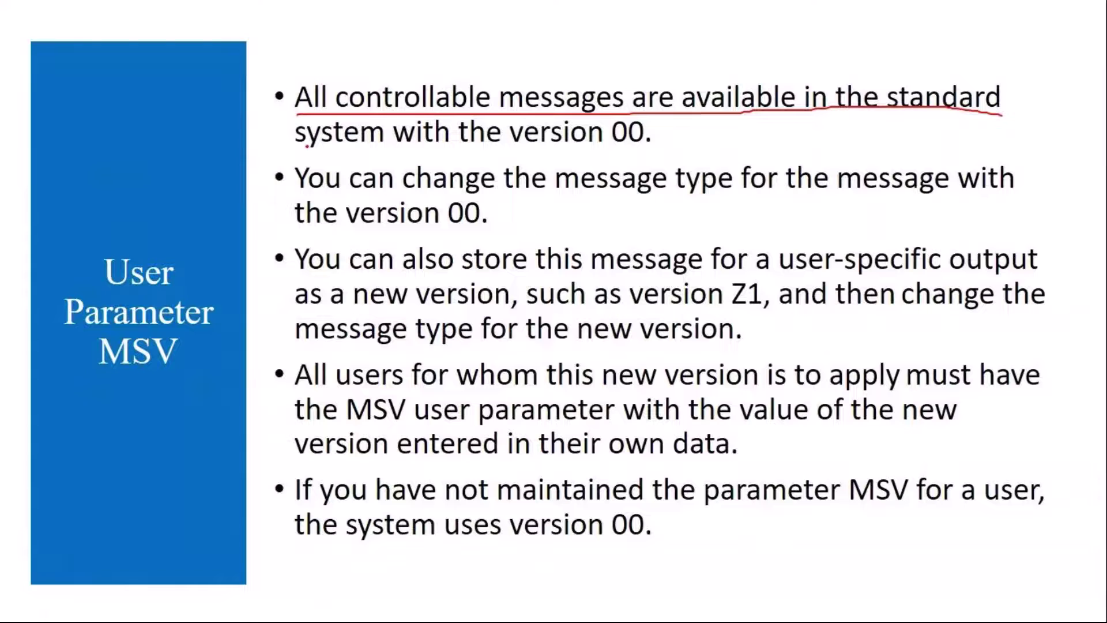
drag(286, 150, 679, 150)
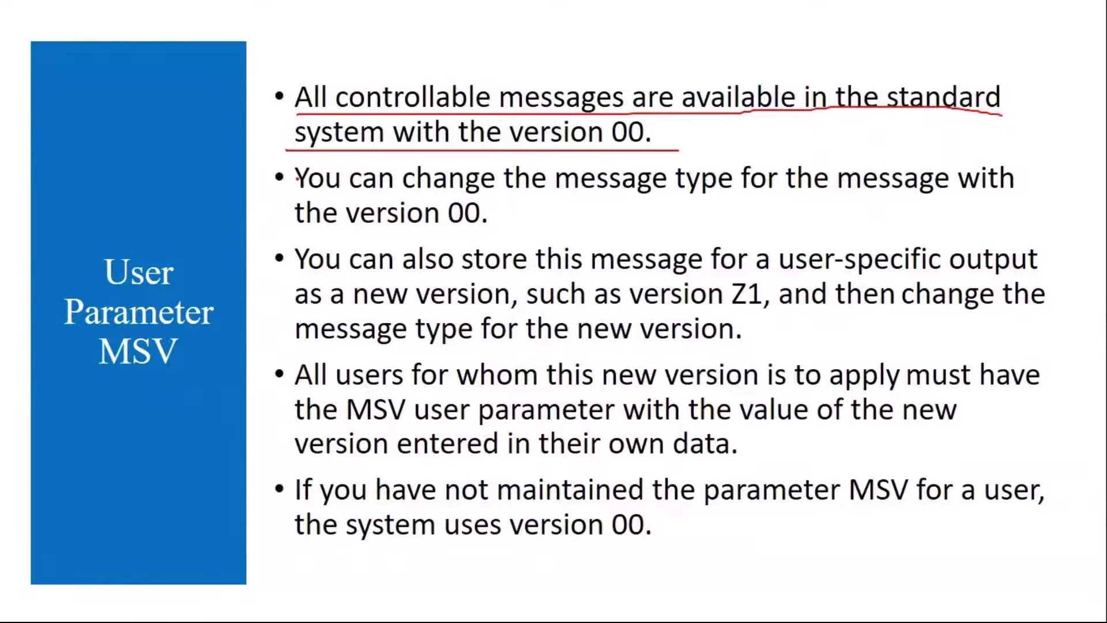
drag(298, 193, 974, 200)
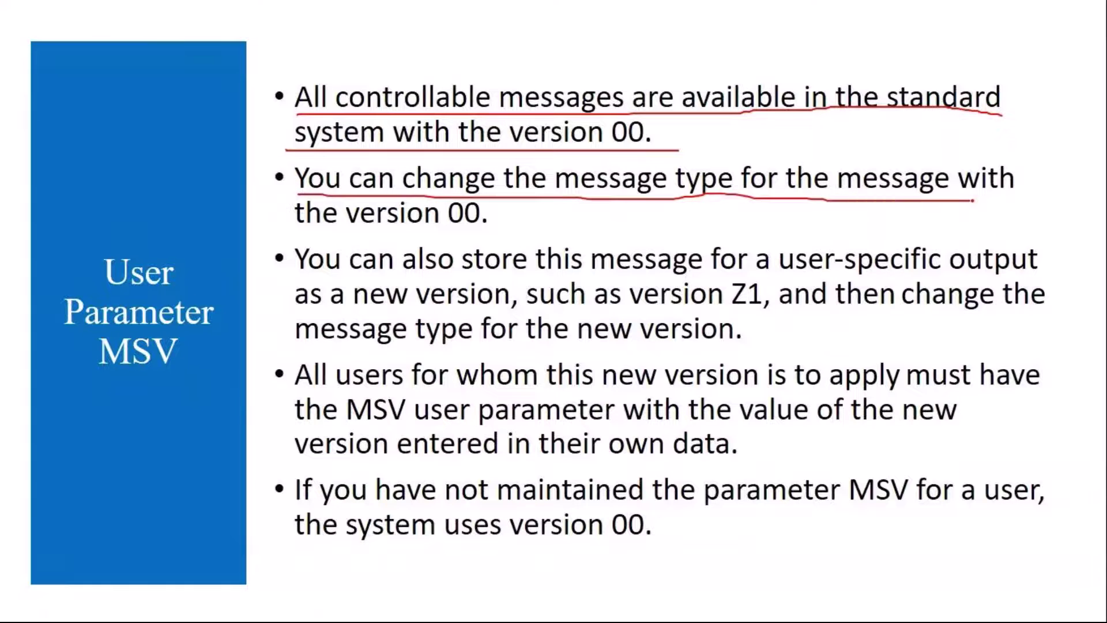
drag(288, 230, 519, 231)
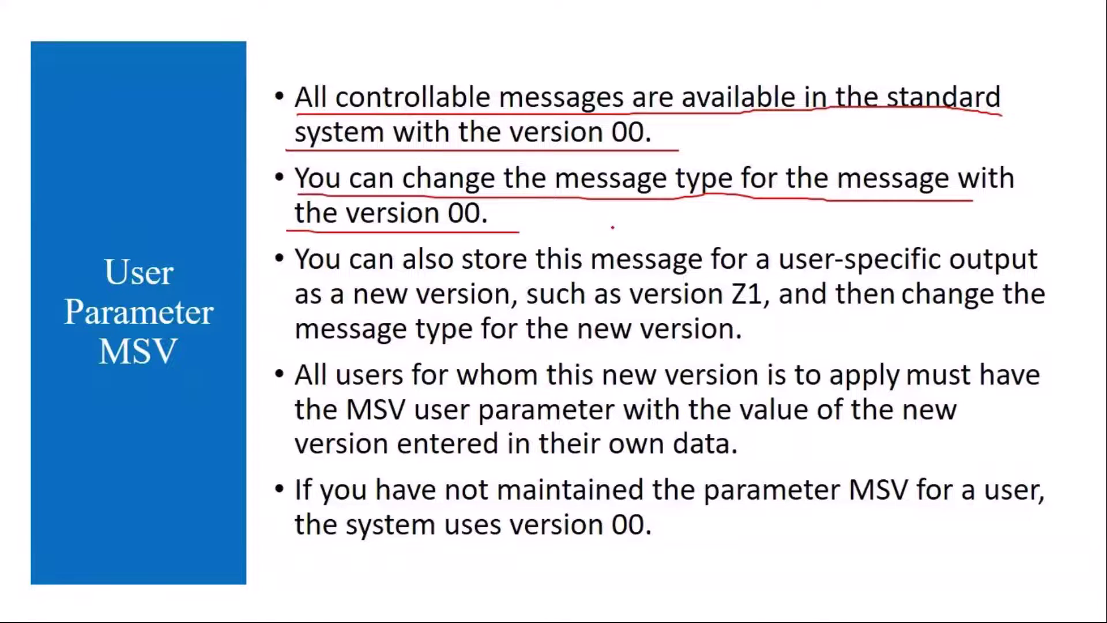
key(e)
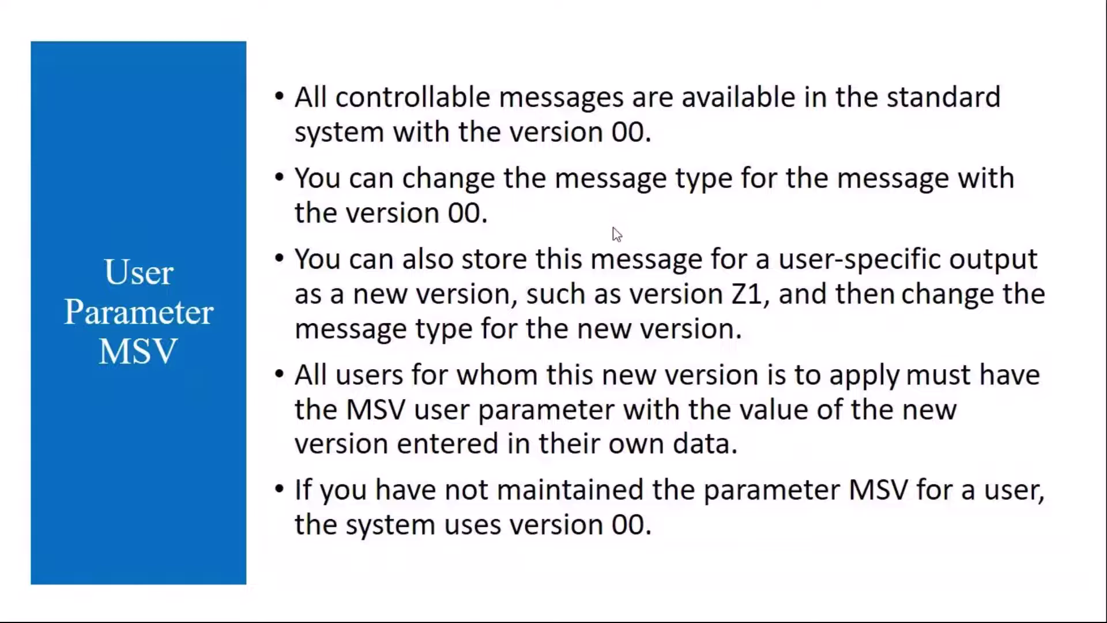
Step: End the slide show, switch to Notepad and replace the plant and parameter ID notes with a blank line
key(Escape)
click(534, 605)
drag(371, 113, 33, 91)
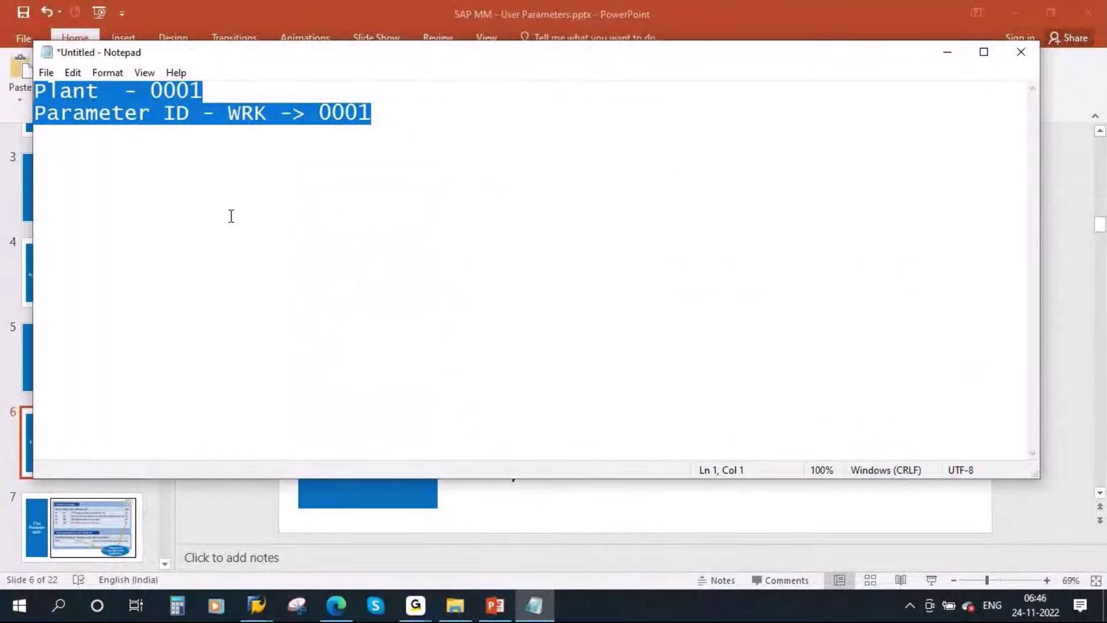
key(Delete)
key(Return)
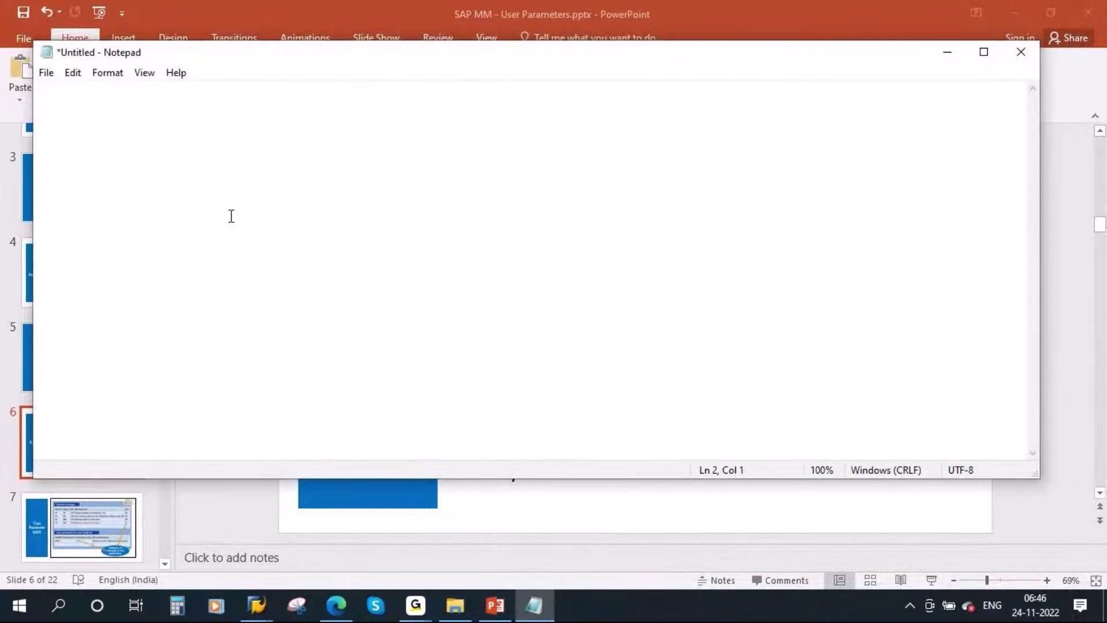
Step: Write "Information Message" and "Warning message" on separate lines below the blank first line of the note
key(BackSpace)
key(Return)
text(Informat)
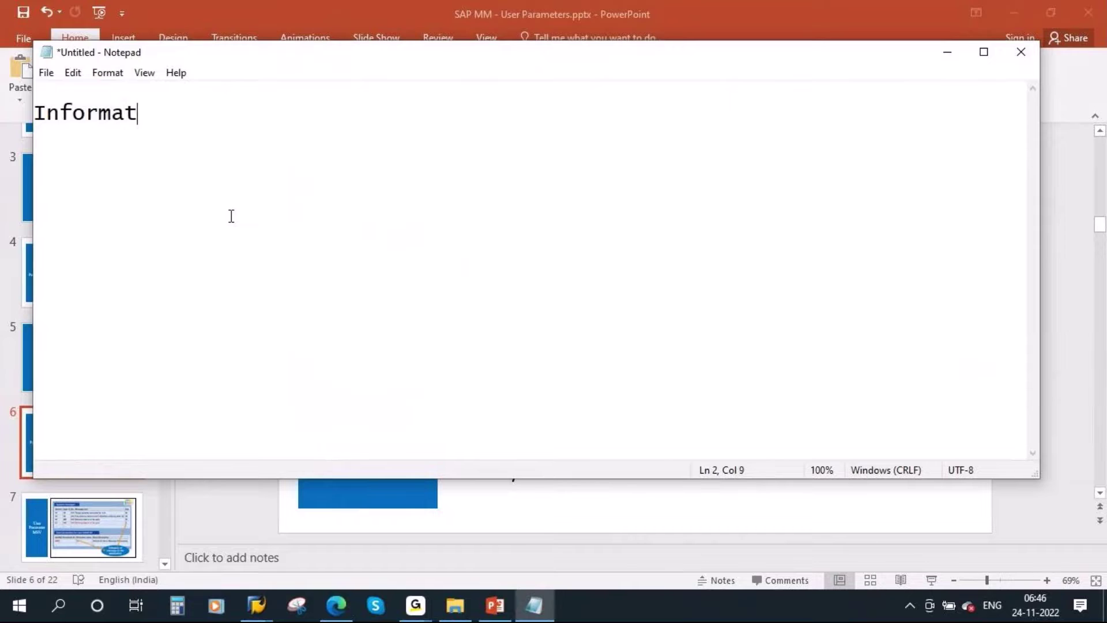
text(ion Message)
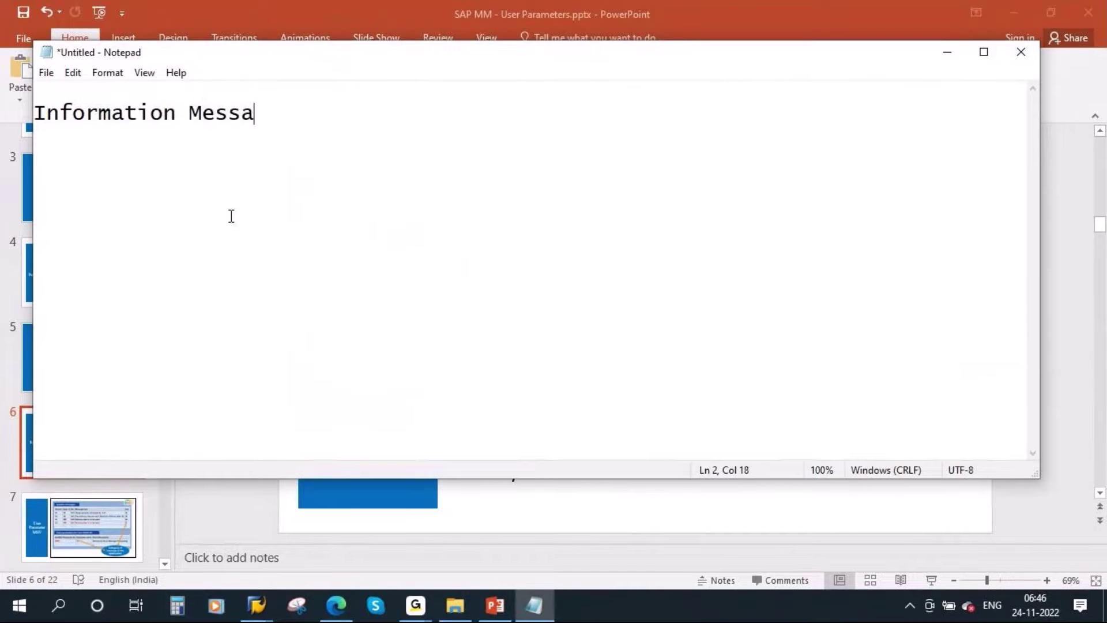
key(Return)
text(Warning )
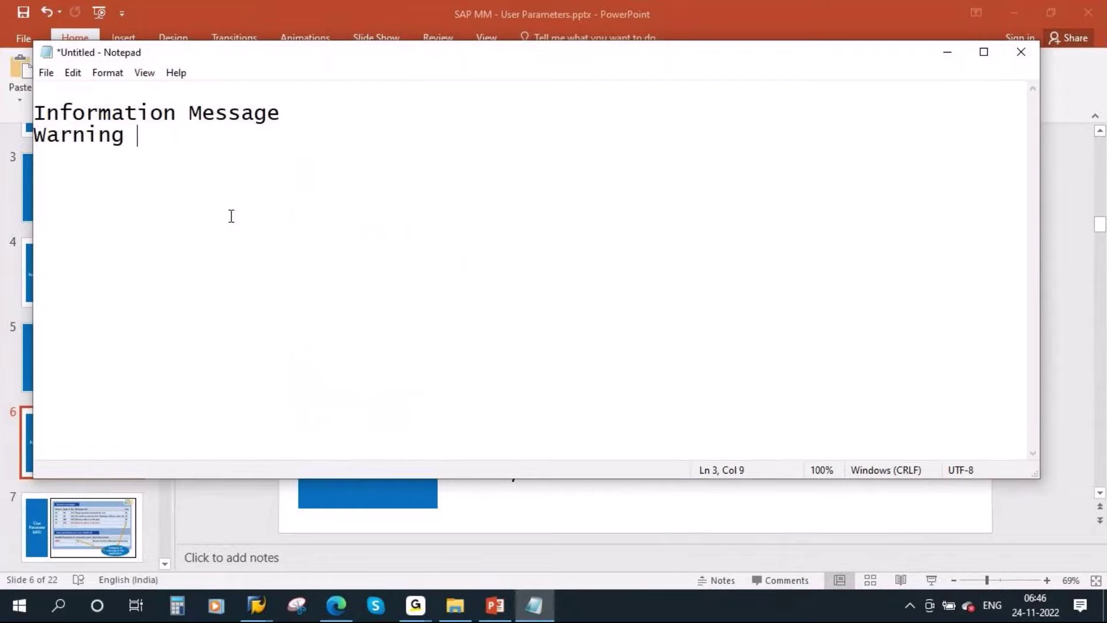
text(message)
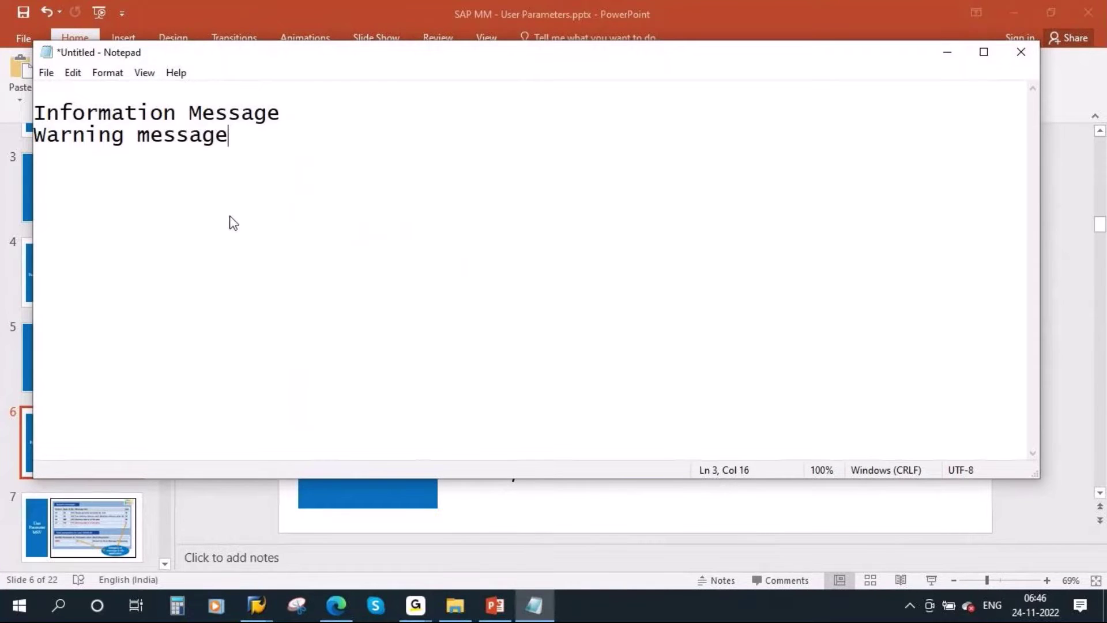
Step: Add the line "Error Message - E", append "- W" to the warning line, and minimize Notepad to return to the PowerPoint slide
key(Return)
text(Error )
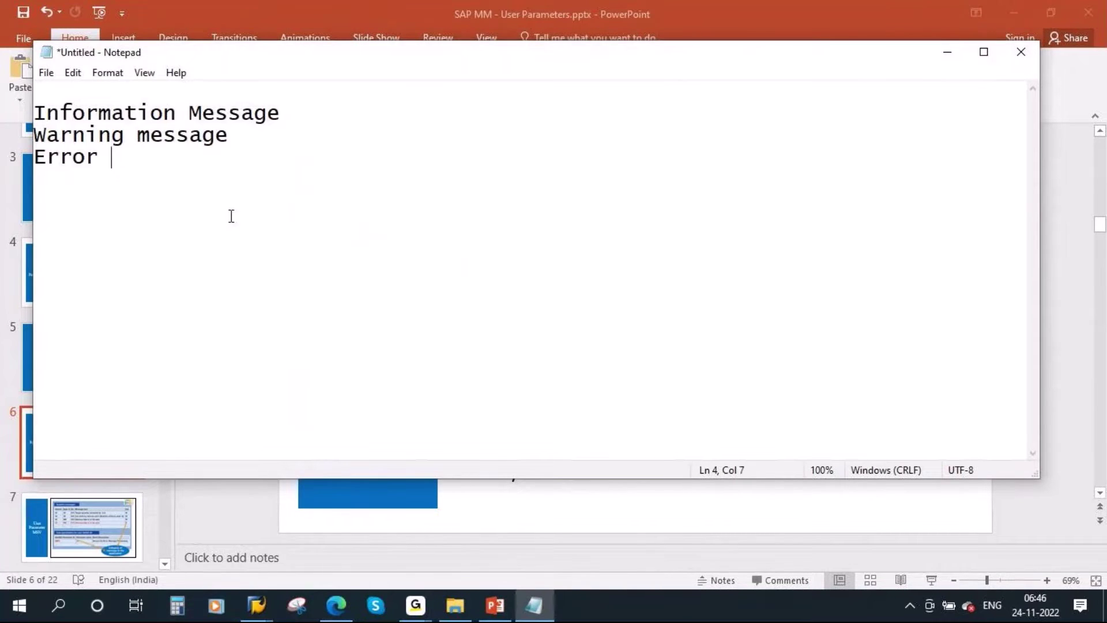
text(Messa)
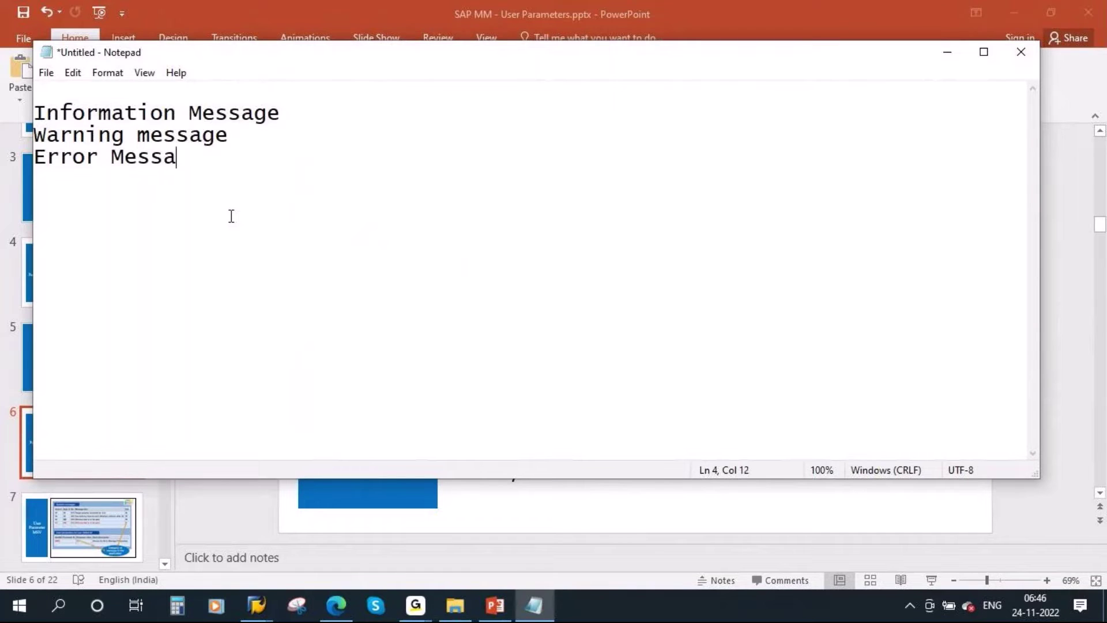
text(ge - E)
key(Up)
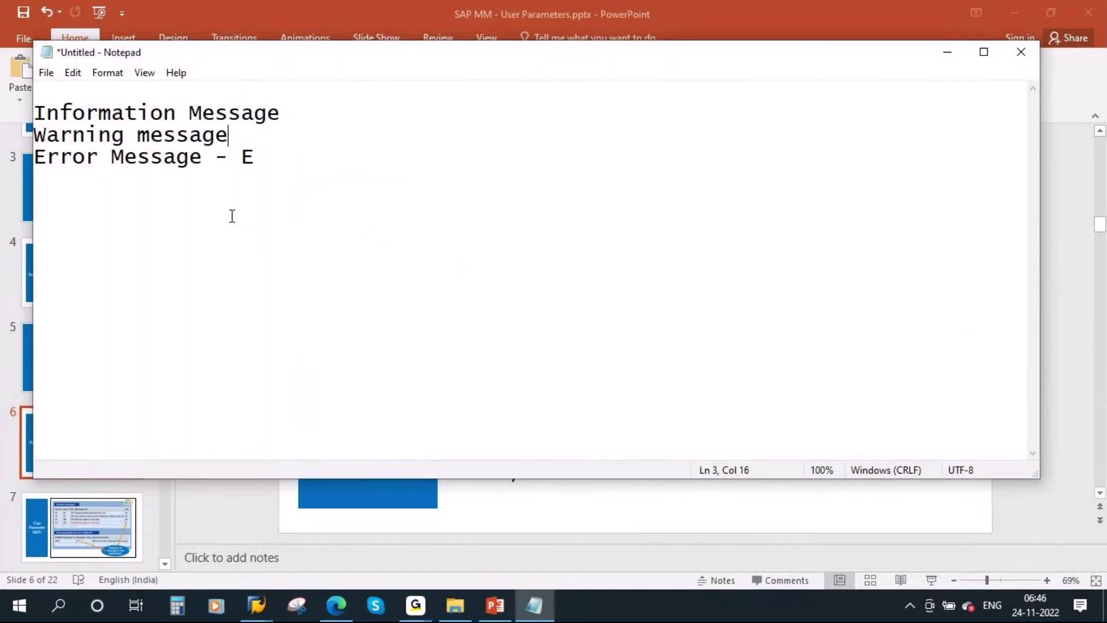
text(- W)
click(946, 53)
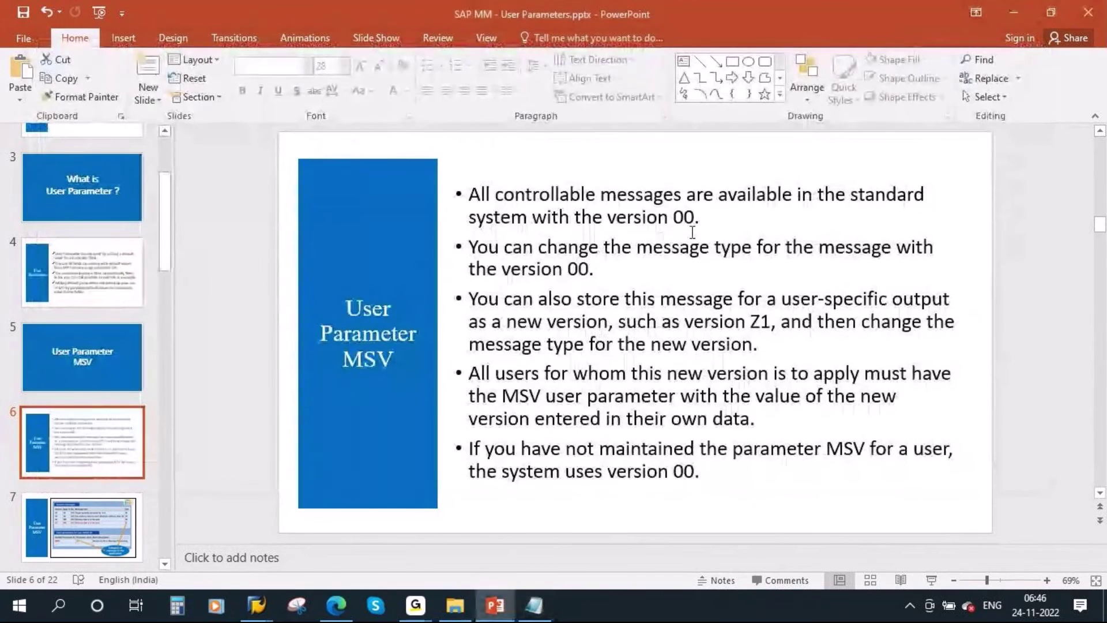